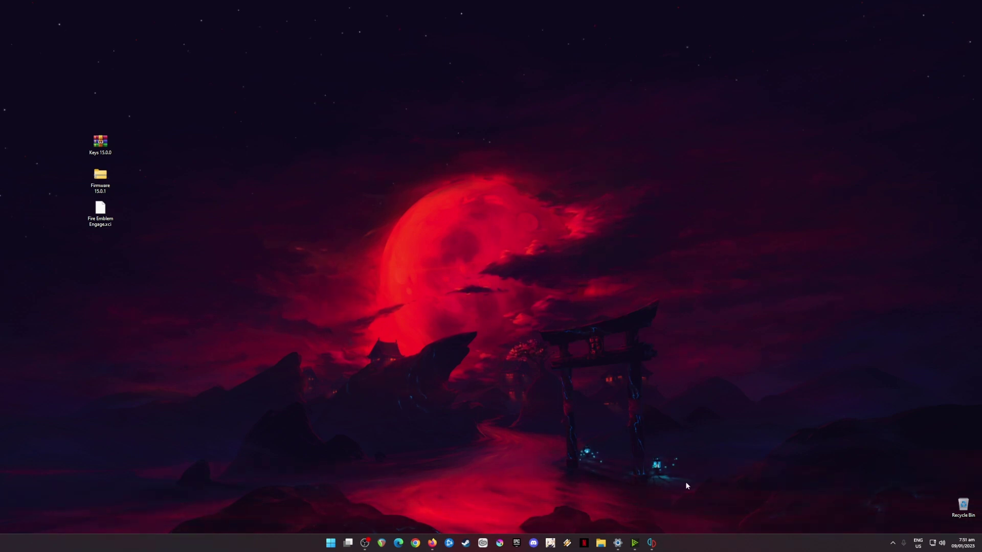
Switch to yuzu to view its game list beside the desktop's keys, firmware and game files, and minimize it again.
{"action": "left_click", "coordinate": [651, 544]}
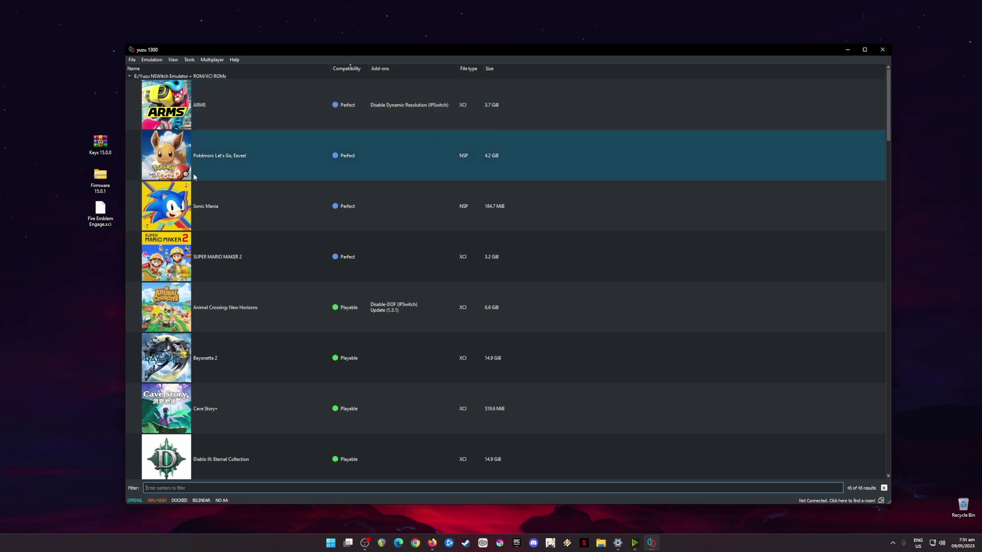
{"action": "left_click_drag", "start_coordinate": [51, 106], "coordinate": [116, 257]}
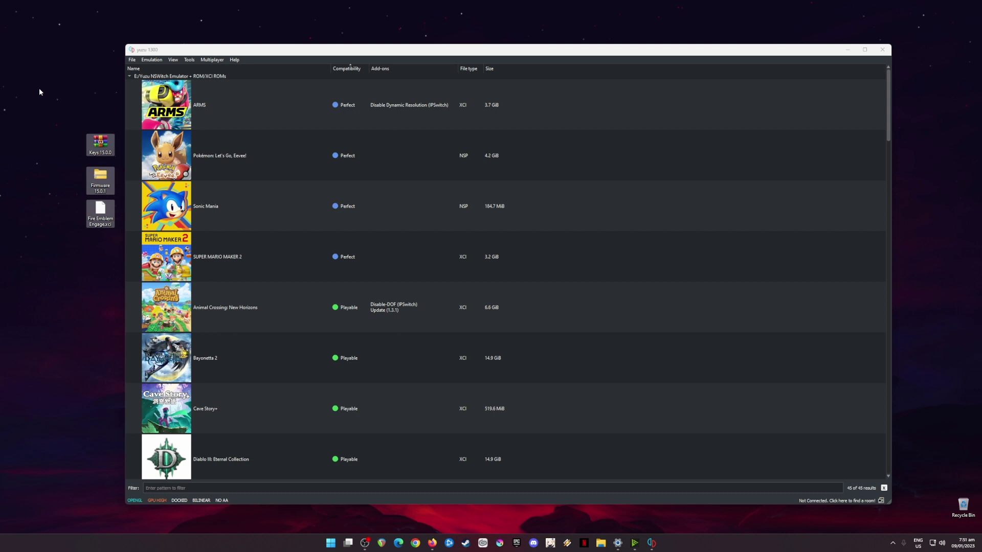
{"action": "left_click", "coordinate": [175, 51]}
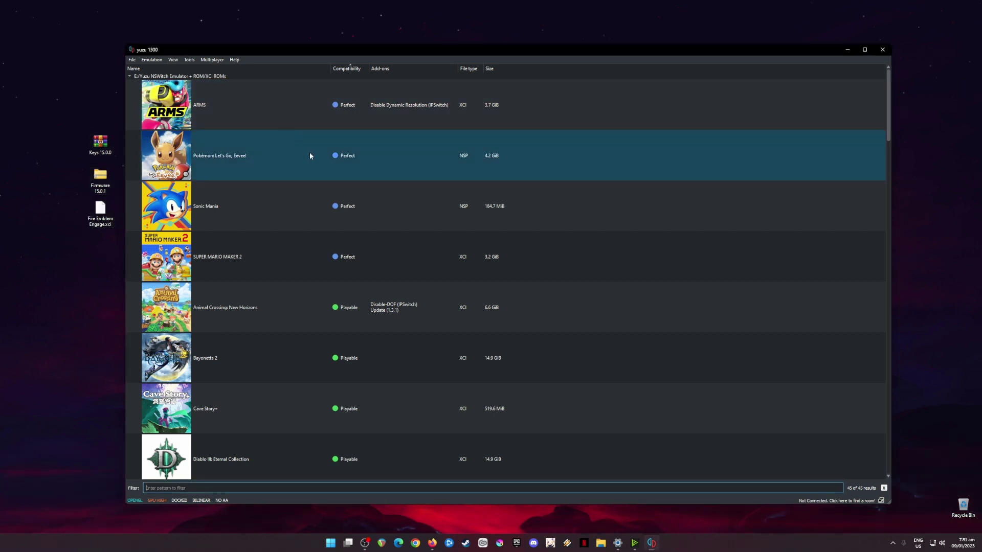
{"action": "left_click_drag", "start_coordinate": [52, 114], "coordinate": [122, 255]}
{"action": "left_click", "coordinate": [847, 50]}
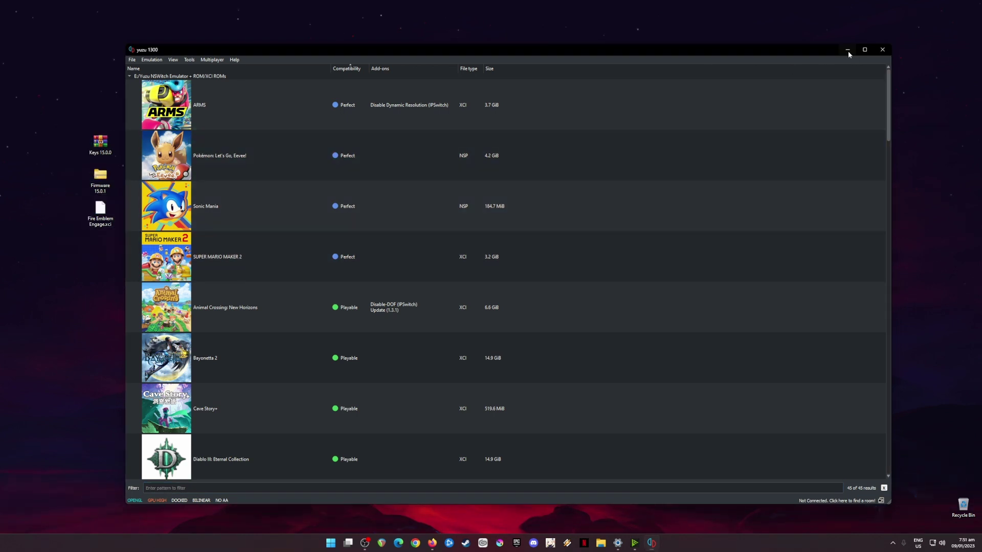
Switch to Firefox, search Google for "yuzu emulator" and open the official yuzu-emu.org site.
{"action": "left_click", "coordinate": [432, 542]}
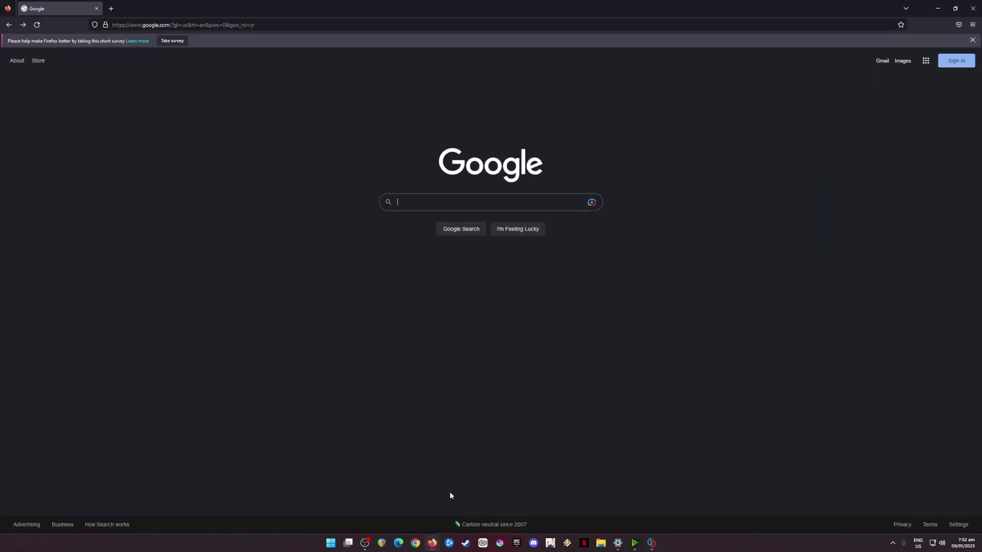
{"action": "type", "text": "yuzu e"}
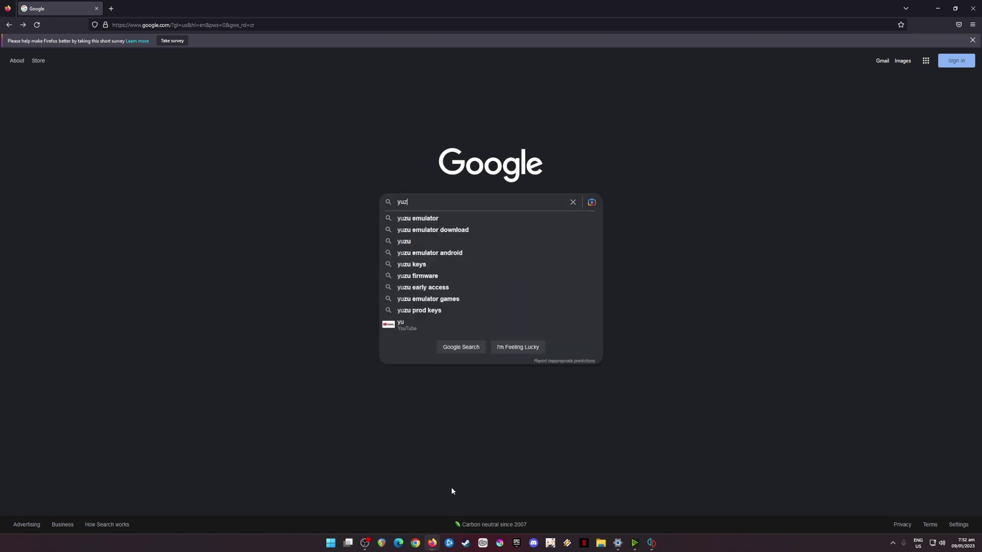
{"action": "left_click", "coordinate": [461, 218]}
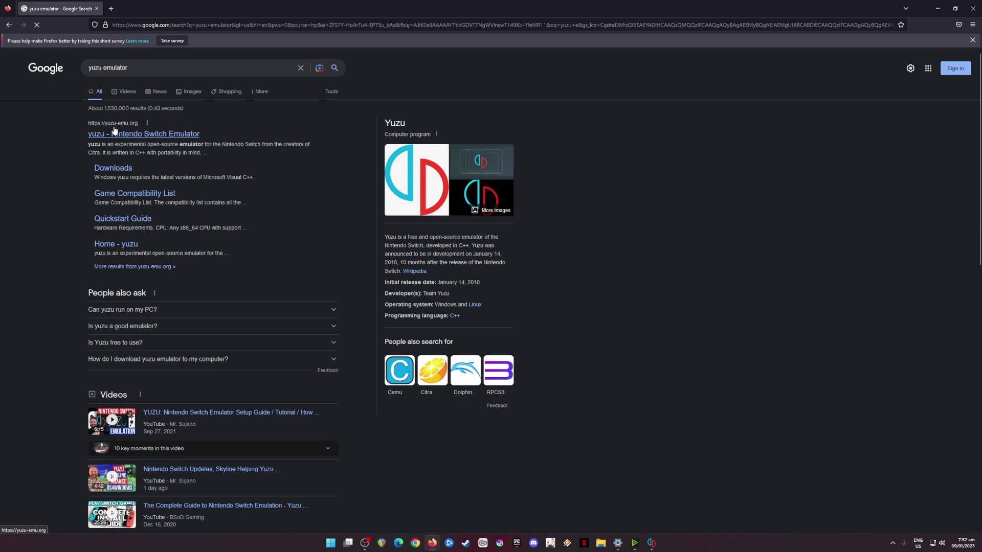
{"action": "left_click", "coordinate": [179, 136]}
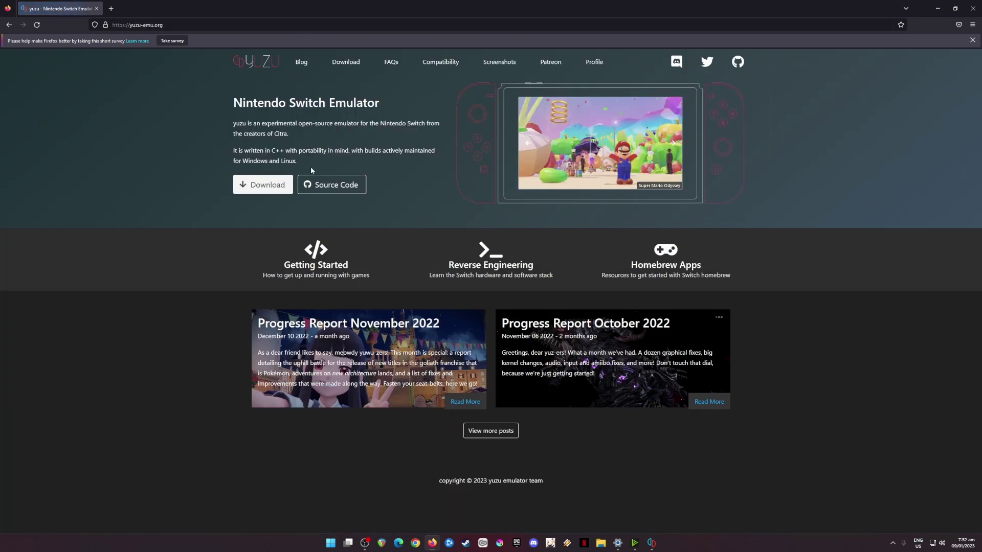
Go to yuzu's download page, list the builds available for manual download, and minimize the browser.
{"action": "left_click", "coordinate": [262, 184]}
{"action": "scroll", "coordinate": [416, 224], "scroll_direction": "down", "scroll_amount": 2}
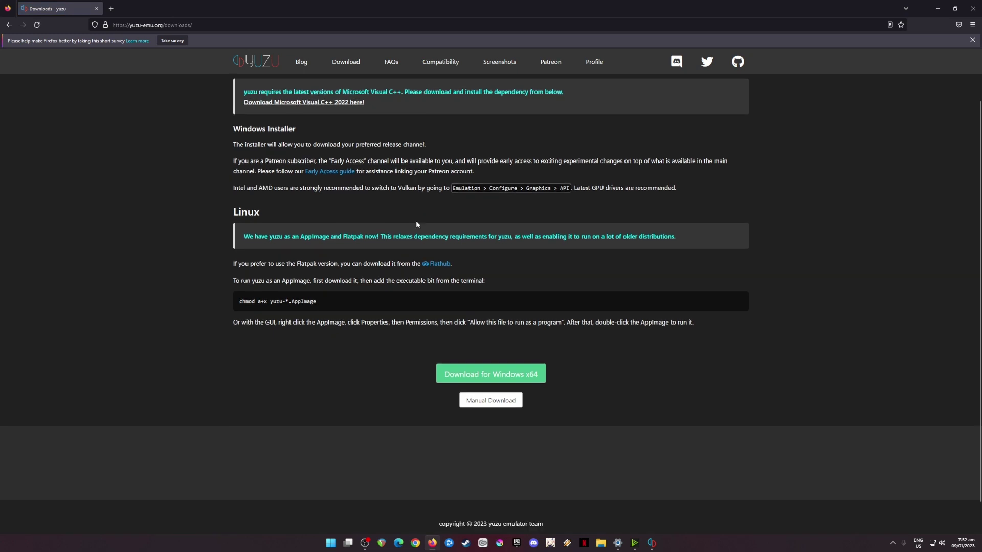
{"action": "scroll", "coordinate": [416, 224], "scroll_direction": "down", "scroll_amount": 1}
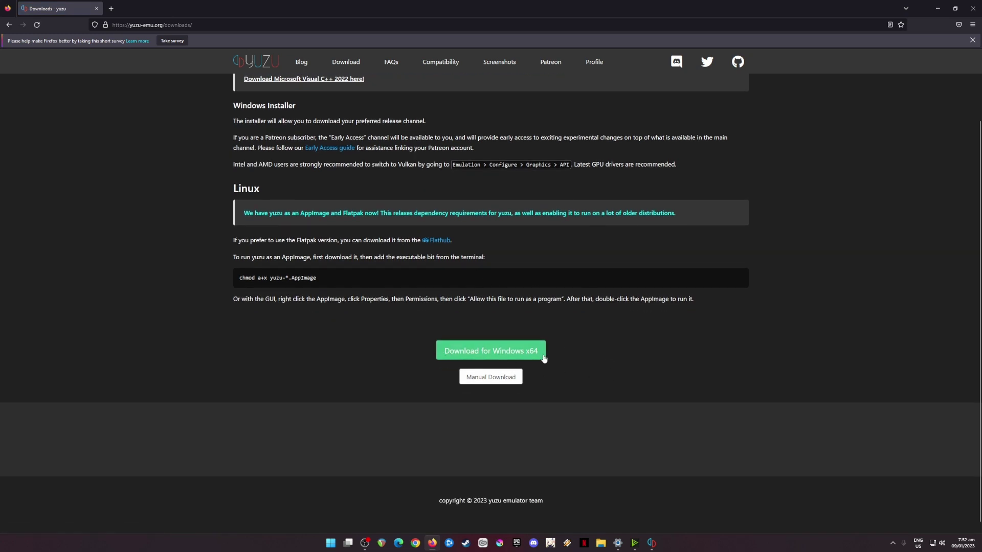
{"action": "left_click", "coordinate": [490, 377]}
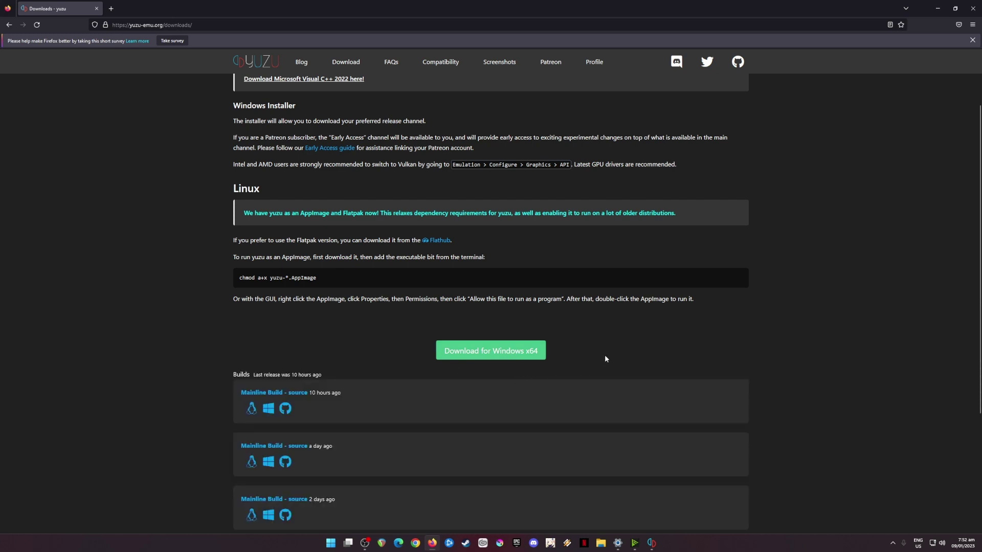
{"action": "scroll", "coordinate": [607, 353], "scroll_direction": "down", "scroll_amount": 2}
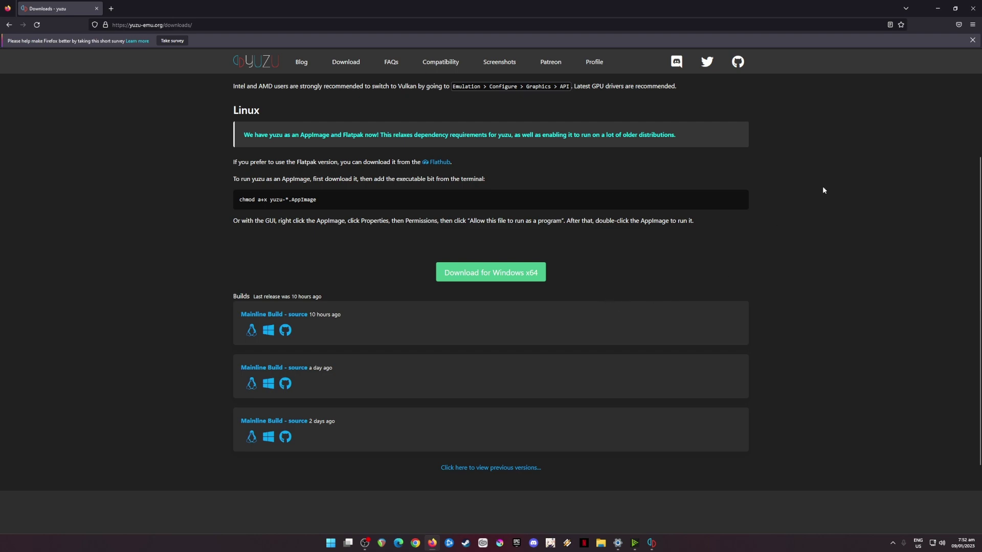
{"action": "left_click", "coordinate": [934, 14]}
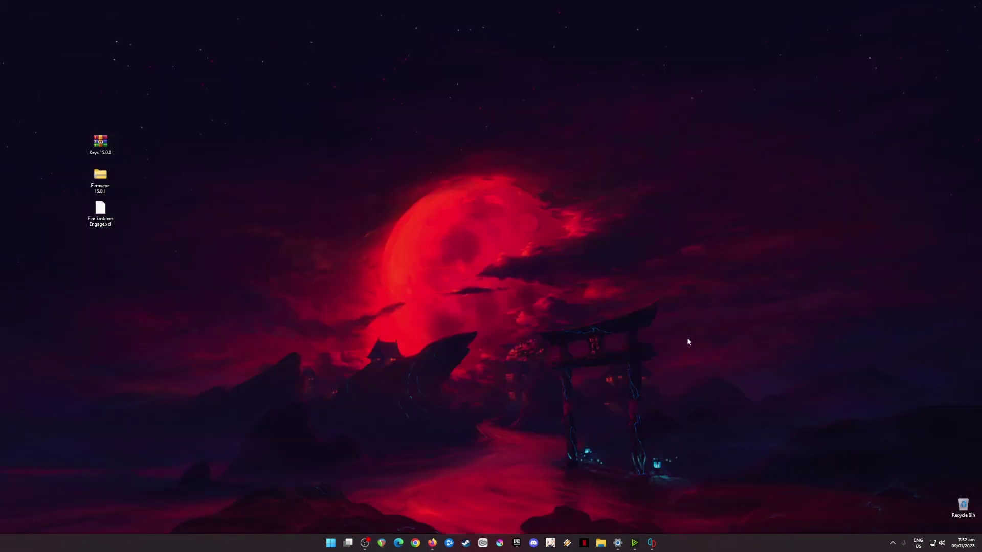
Switch back to yuzu and go over the Keys 15.0.0, Firmware 15.0.1 and Fire Emblem Engage.xci files on the desktop.
{"action": "left_click", "coordinate": [648, 544]}
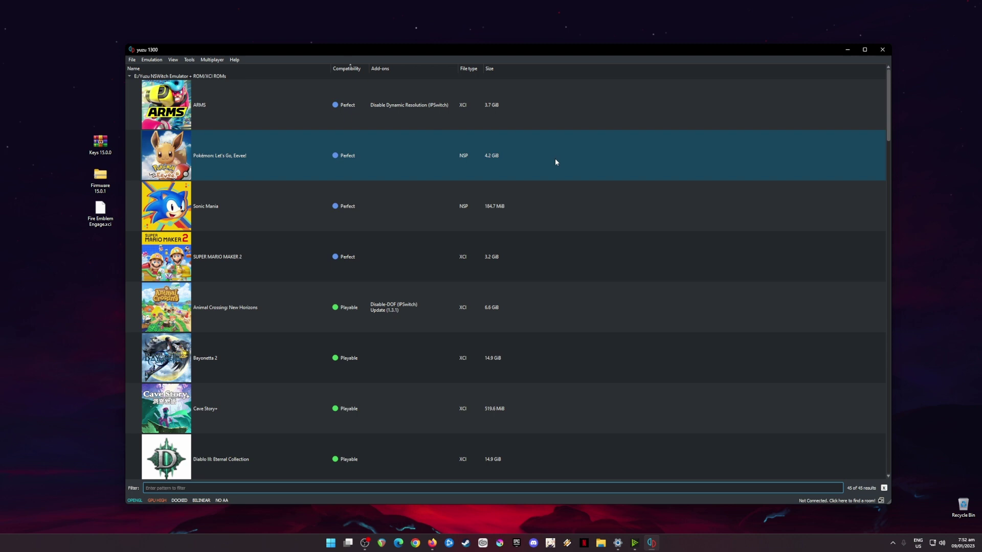
{"action": "left_click", "coordinate": [448, 123]}
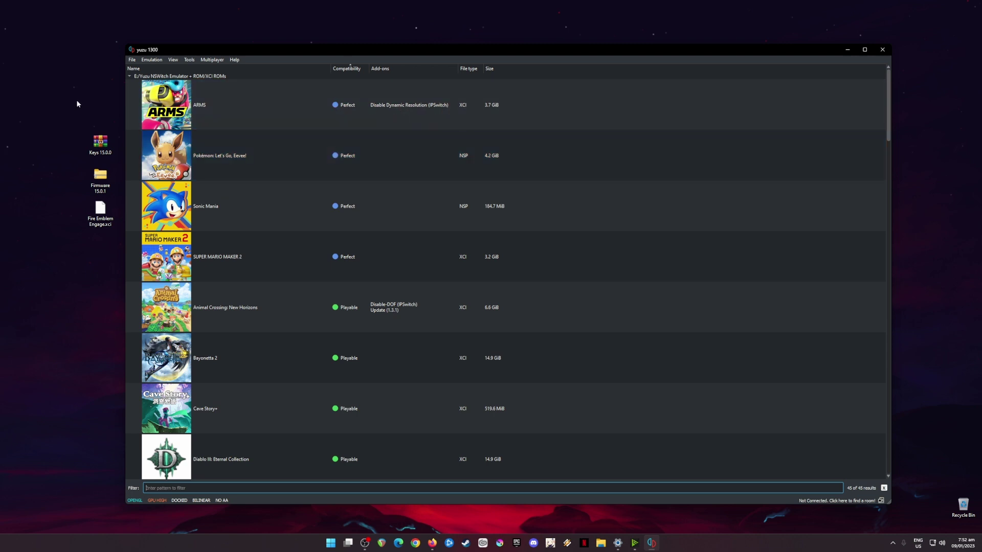
{"action": "left_click_drag", "start_coordinate": [73, 109], "coordinate": [111, 246]}
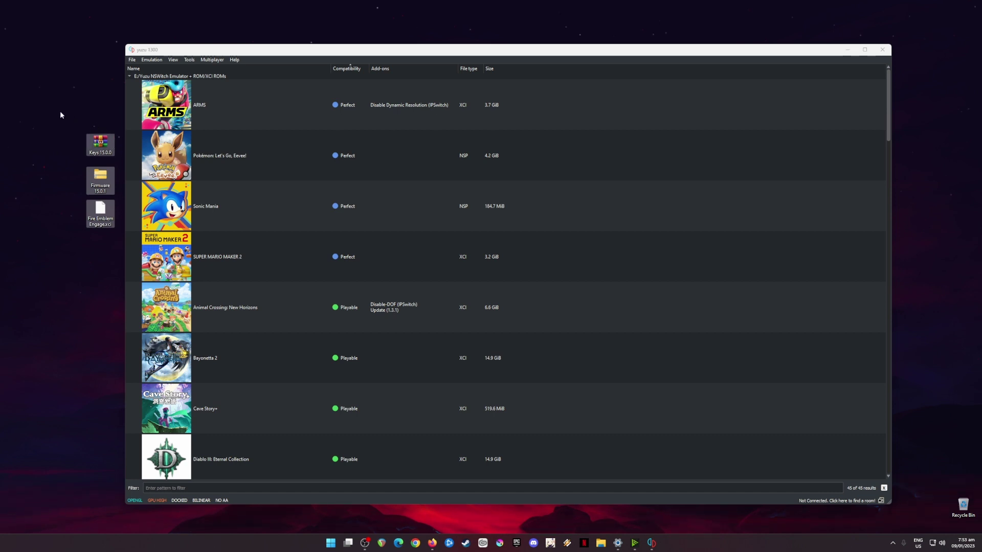
{"action": "left_click_drag", "start_coordinate": [61, 112], "coordinate": [113, 233]}
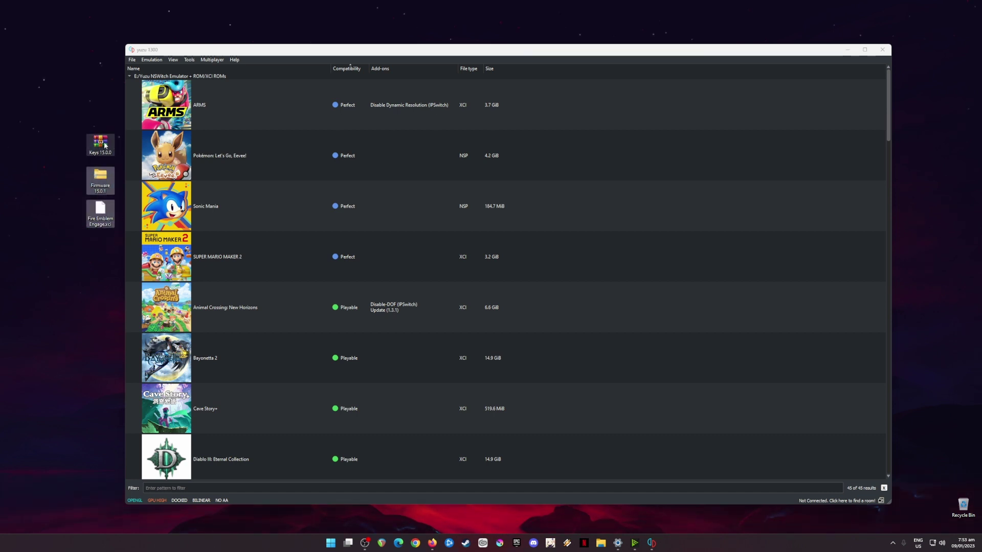
{"action": "left_click", "coordinate": [105, 145]}
{"action": "left_click", "coordinate": [103, 189]}
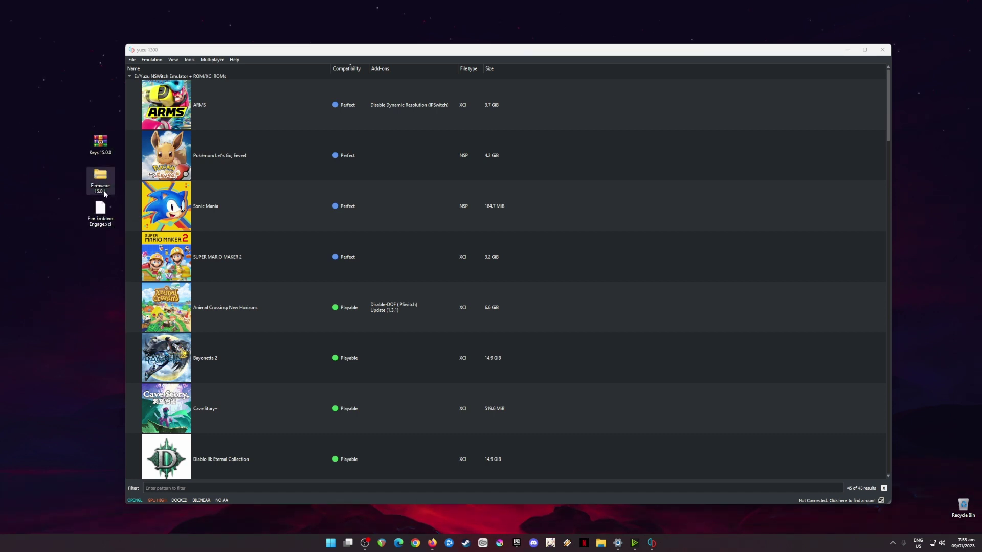
{"action": "left_click_drag", "start_coordinate": [46, 97], "coordinate": [112, 197]}
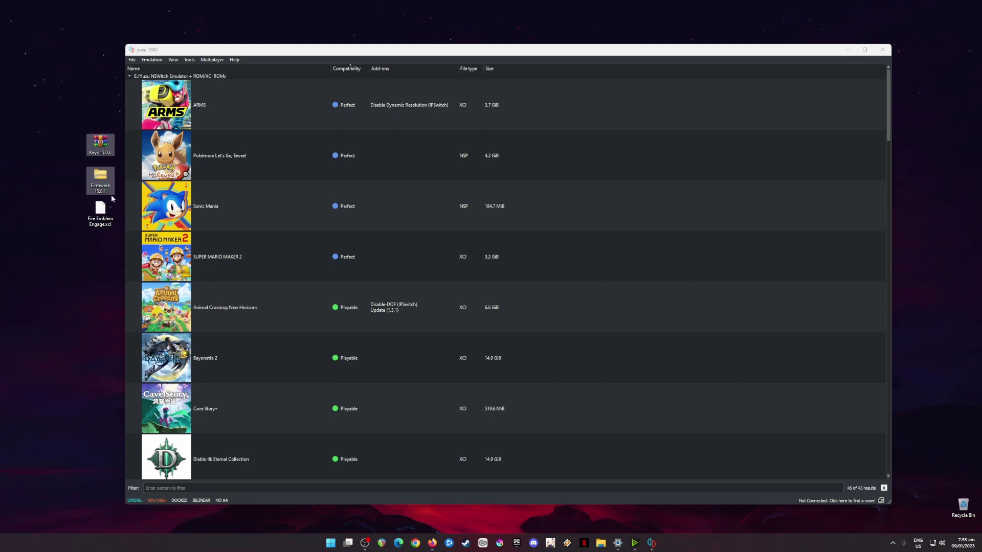
{"action": "left_click_drag", "start_coordinate": [43, 107], "coordinate": [118, 194]}
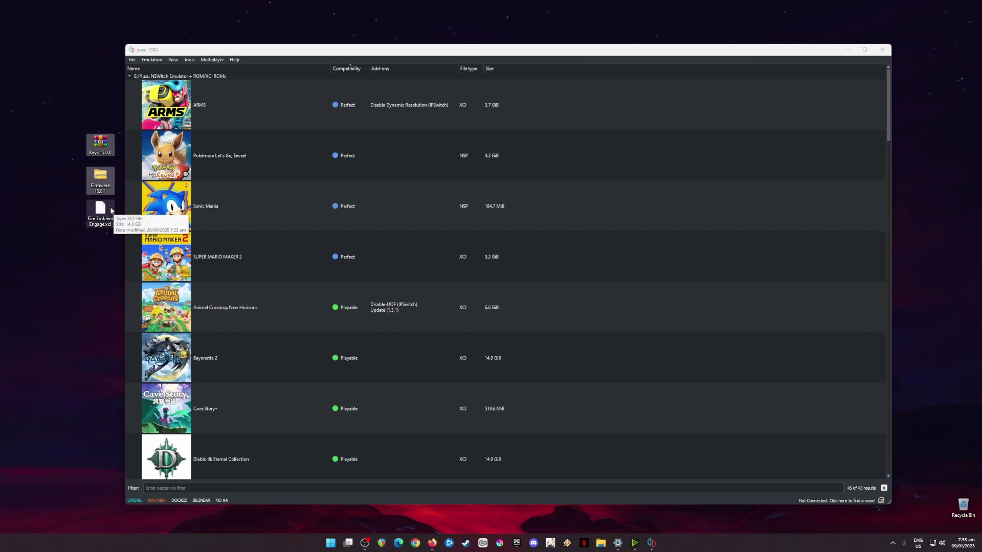
{"action": "left_click", "coordinate": [55, 109]}
{"action": "left_click", "coordinate": [100, 211]}
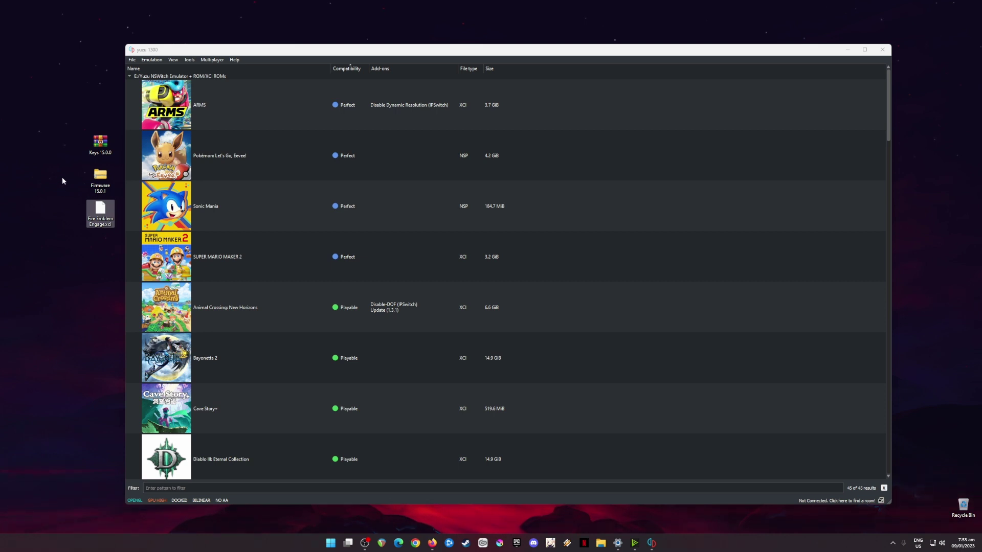
{"action": "left_click", "coordinate": [189, 51]}
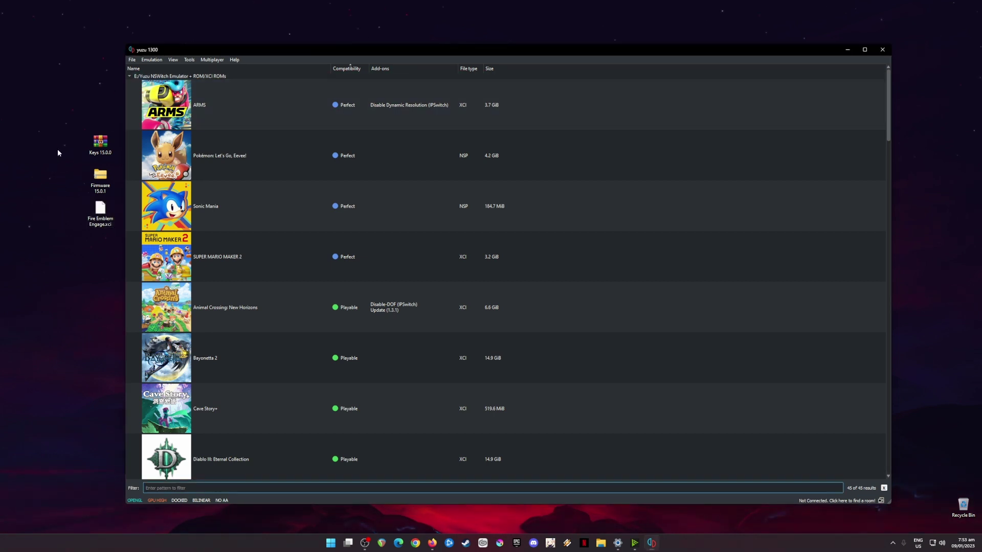
{"action": "left_click_drag", "start_coordinate": [64, 119], "coordinate": [118, 254]}
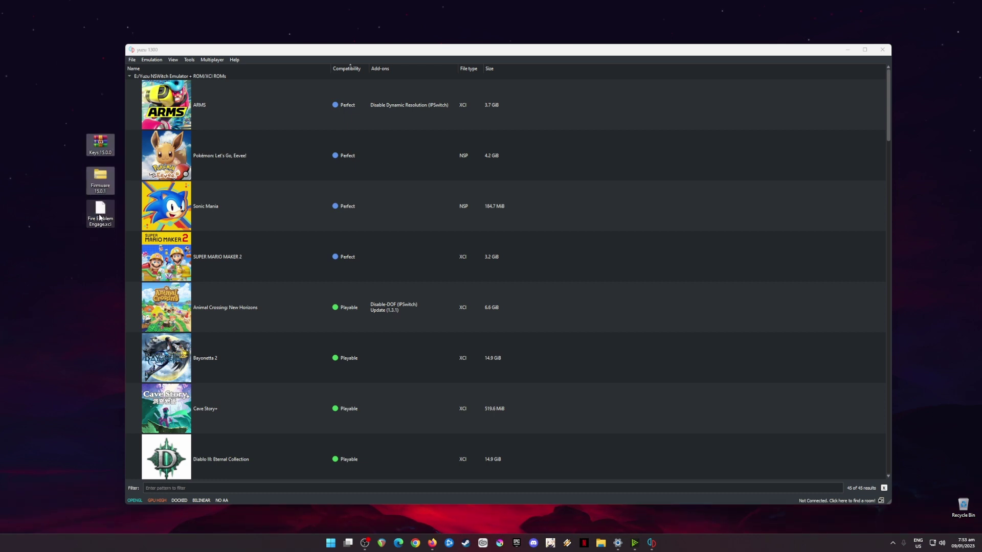
{"action": "left_click_drag", "start_coordinate": [58, 118], "coordinate": [115, 263]}
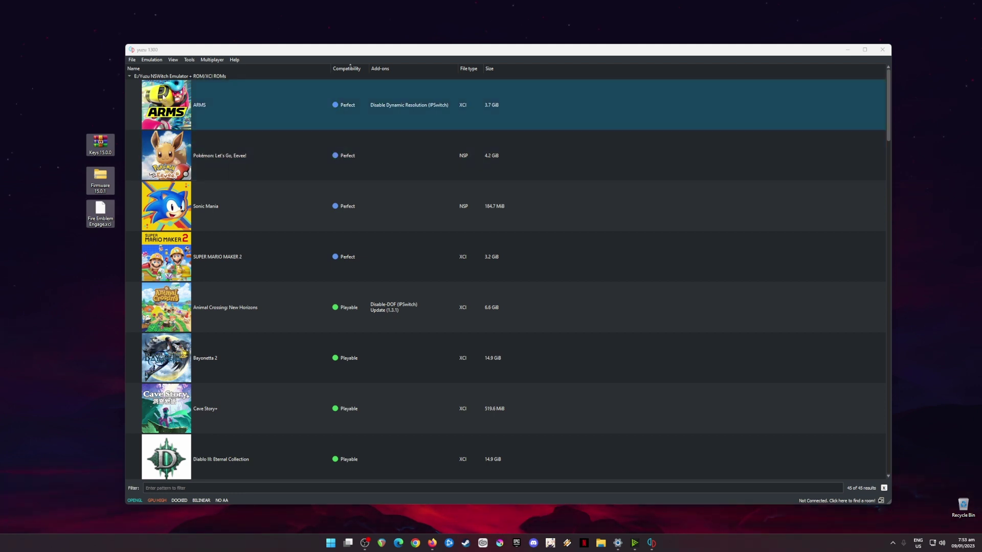
{"action": "left_click", "coordinate": [161, 50]}
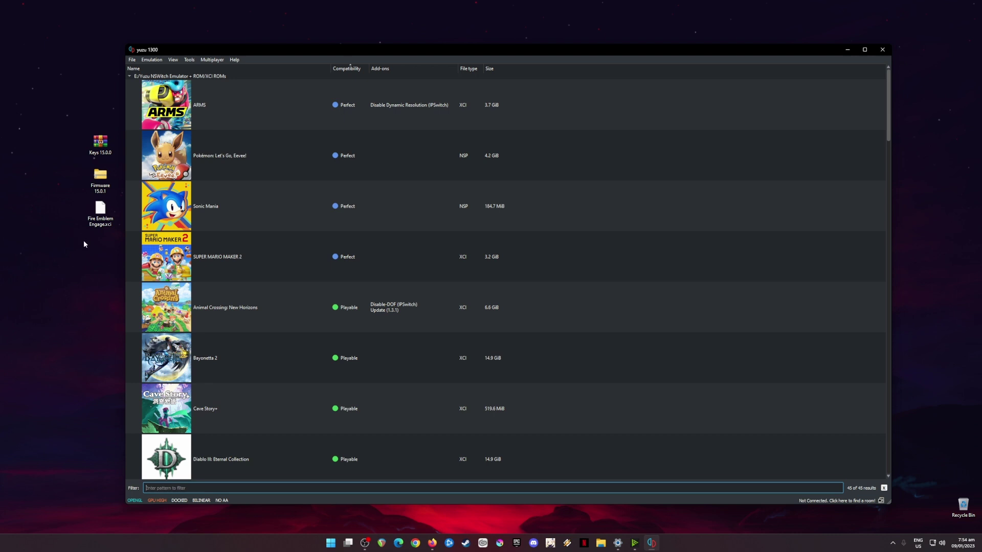
{"action": "left_click", "coordinate": [98, 215]}
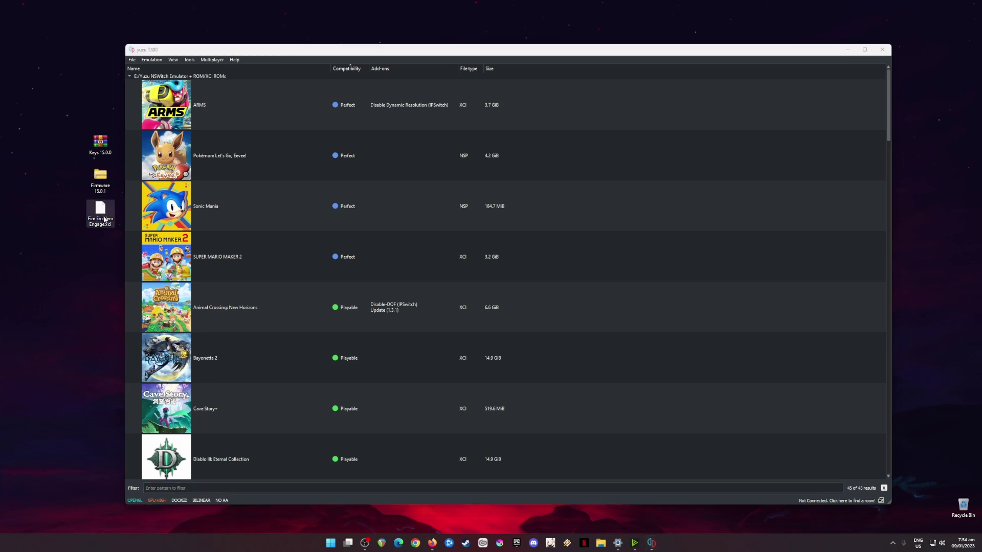
{"action": "left_click_drag", "start_coordinate": [63, 118], "coordinate": [115, 236]}
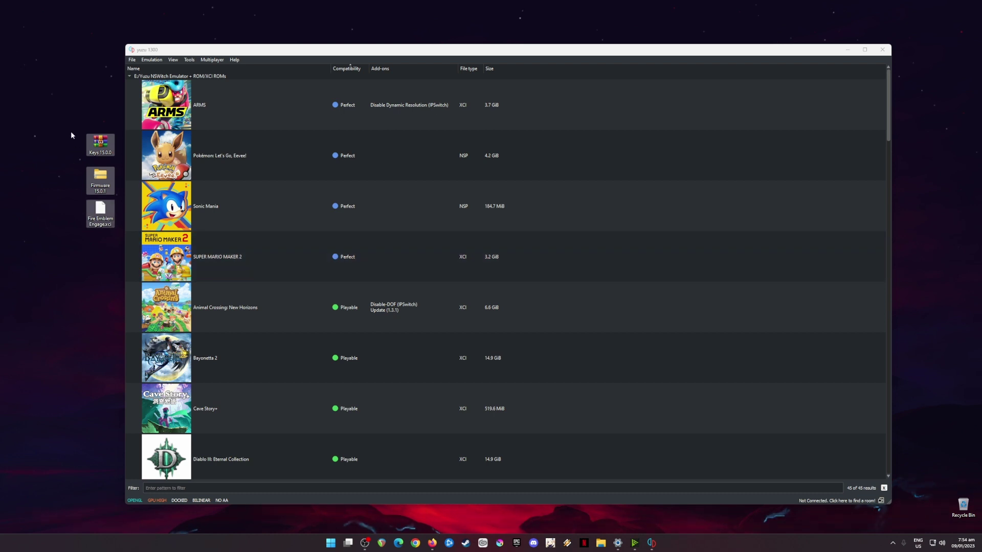
{"action": "left_click_drag", "start_coordinate": [60, 108], "coordinate": [113, 261]}
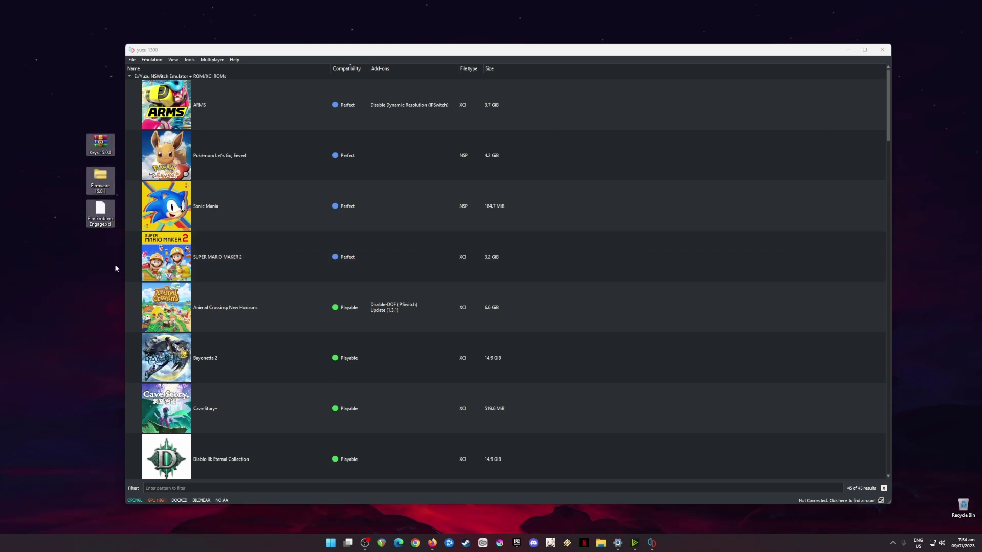
Minimize yuzu and select the Keys 15.0.0, Firmware 15.0.1 and Fire Emblem Engage.xci files on the desktop.
{"action": "left_click", "coordinate": [846, 56]}
{"action": "left_click", "coordinate": [846, 50]}
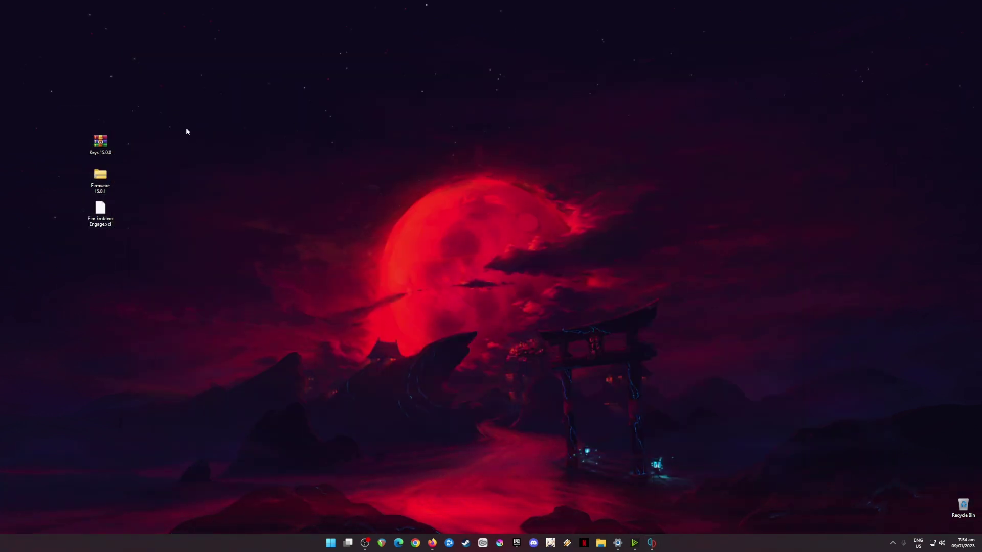
{"action": "left_click_drag", "start_coordinate": [137, 107], "coordinate": [53, 255]}
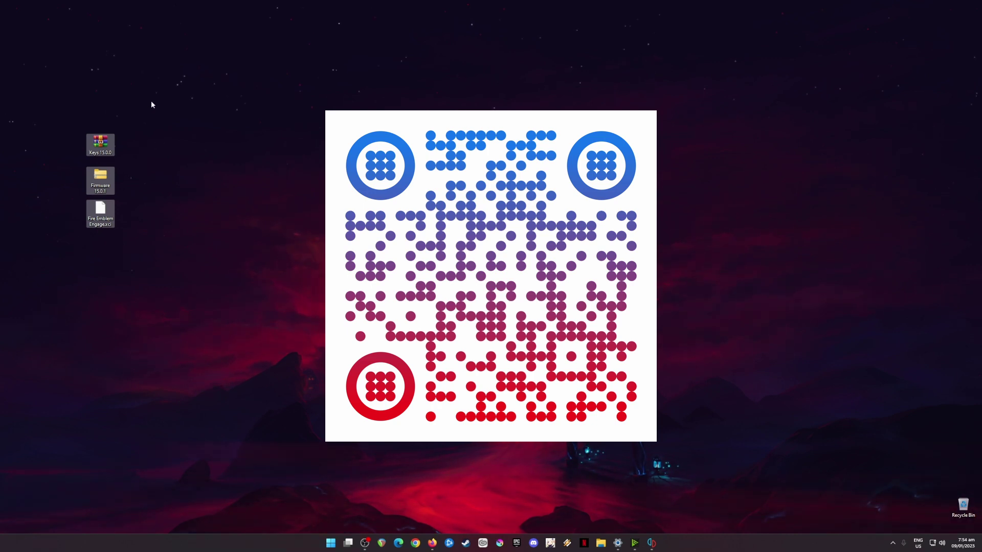
{"action": "left_click_drag", "start_coordinate": [151, 101], "coordinate": [85, 265]}
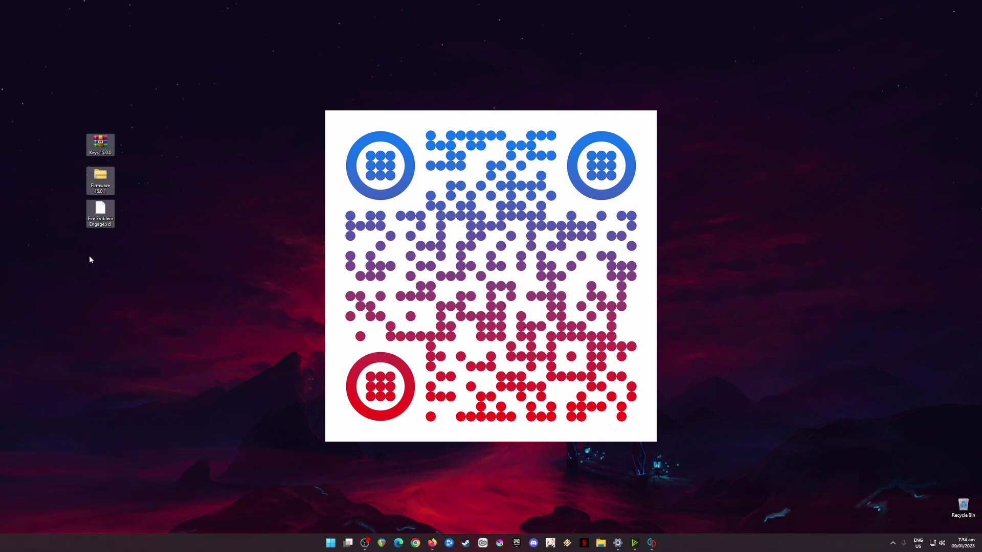
{"action": "left_click", "coordinate": [193, 183]}
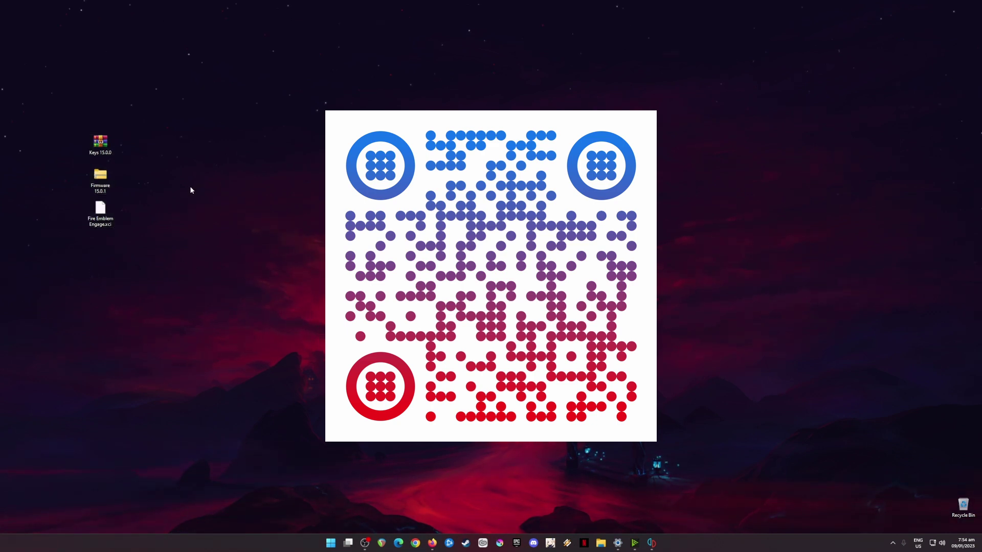
{"action": "left_click", "coordinate": [103, 217]}
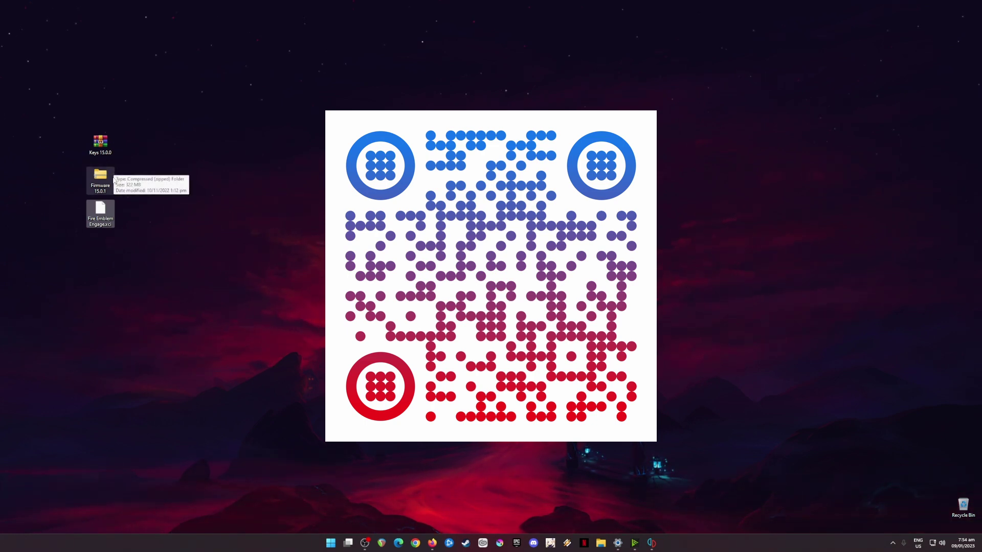
{"action": "left_click_drag", "start_coordinate": [125, 116], "coordinate": [69, 194]}
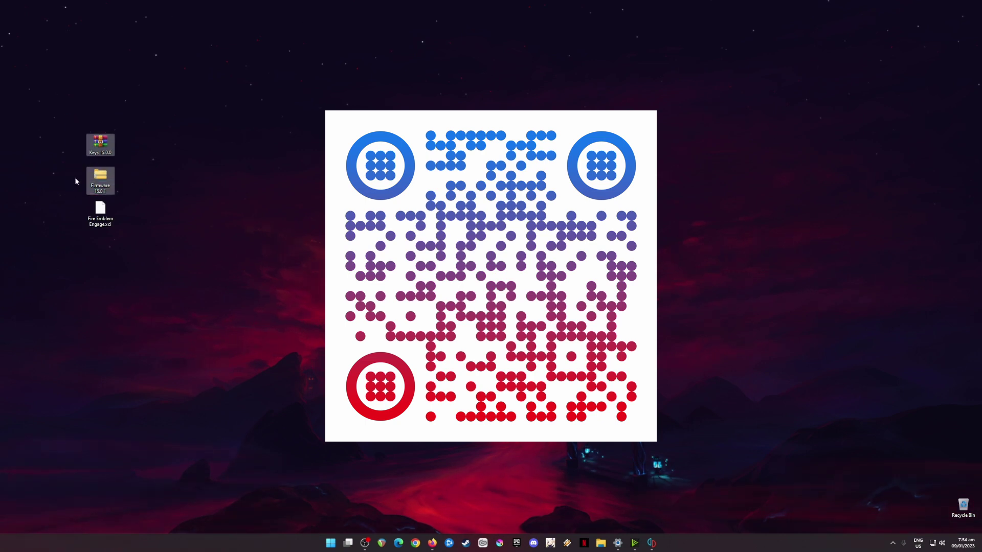
{"action": "left_click_drag", "start_coordinate": [51, 107], "coordinate": [157, 281]}
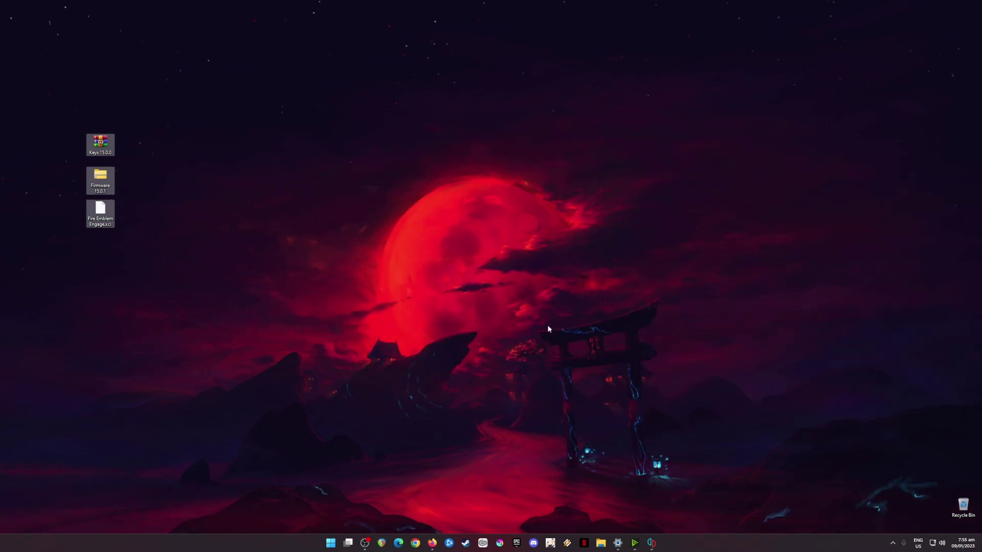
Switch back to yuzu, open its yuzu data folder and go into the keys subfolder.
{"action": "left_click", "coordinate": [654, 545]}
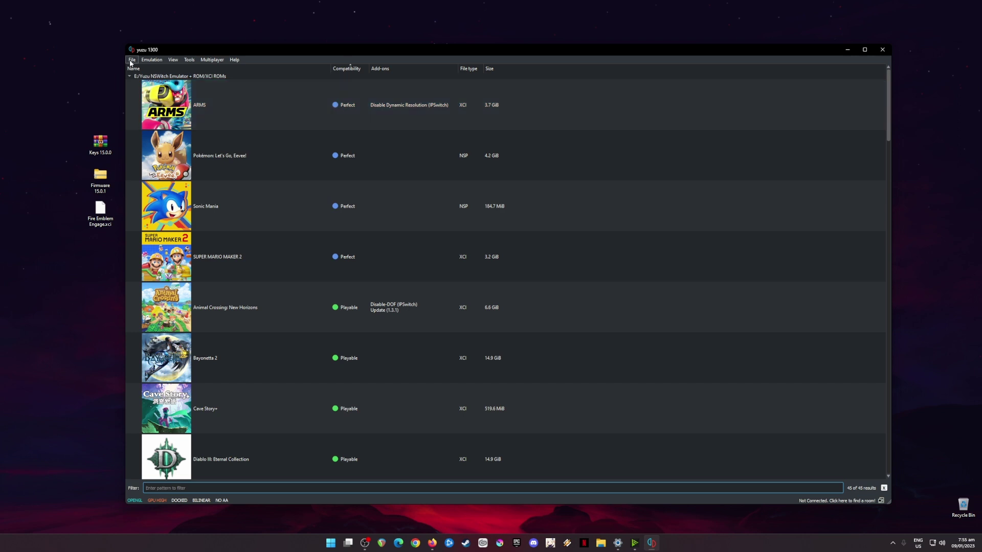
{"action": "left_click", "coordinate": [132, 60]}
{"action": "left_click", "coordinate": [163, 129]}
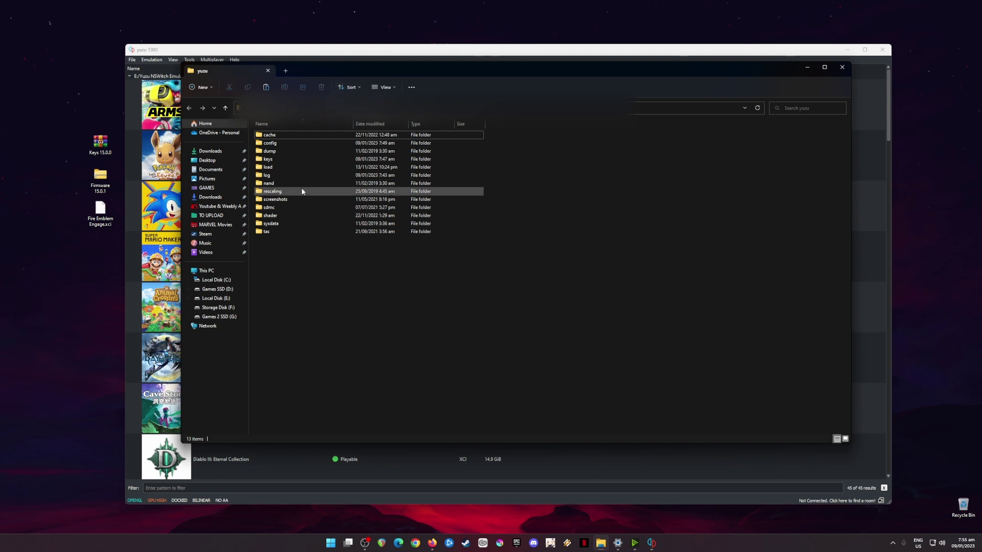
{"action": "double_click", "coordinate": [279, 160]}
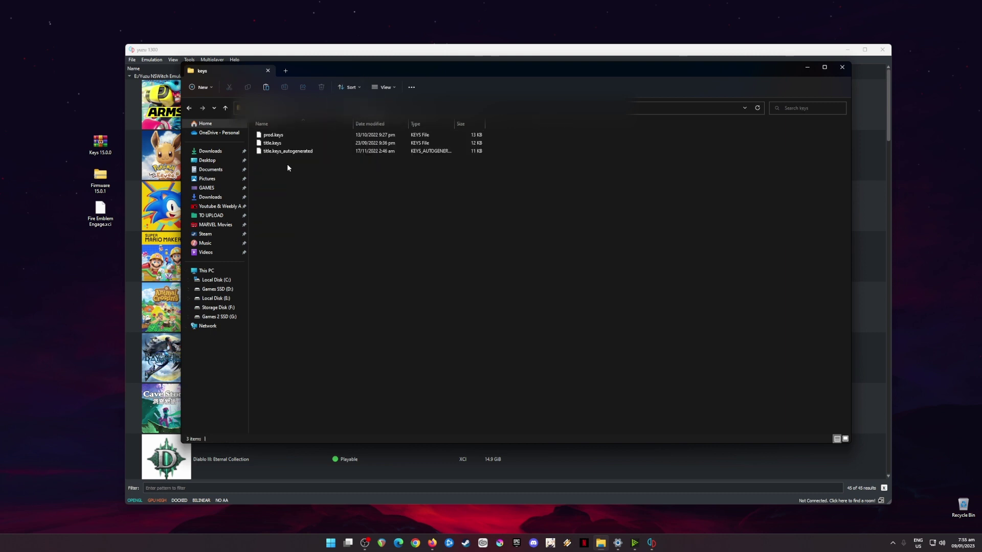
Copy prod.keys and title.keys from the Keys 15.0.0 archive into the keys folder, replacing the existing files, and close both windows.
{"action": "double_click", "coordinate": [100, 143]}
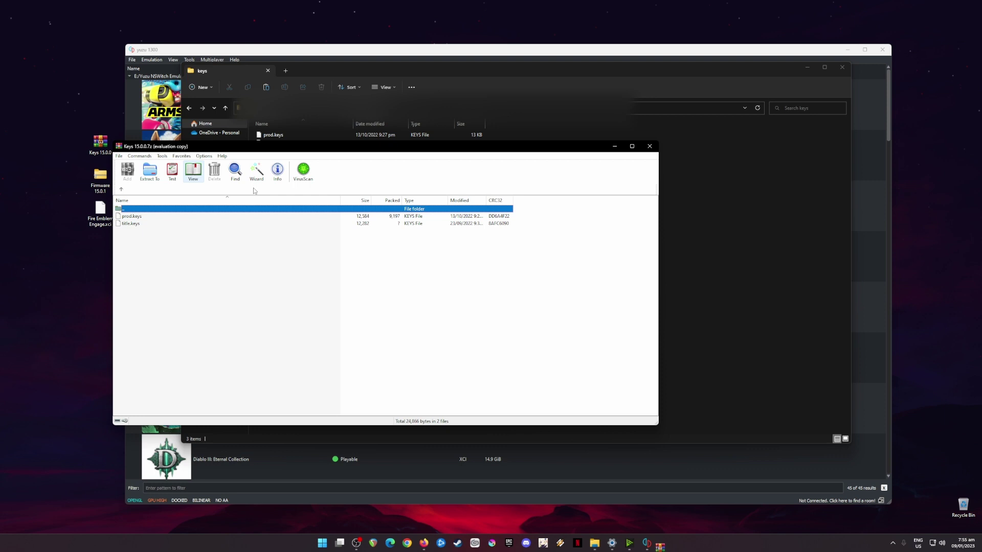
{"action": "key", "text": "Down"}
{"action": "key", "text": "Down"}
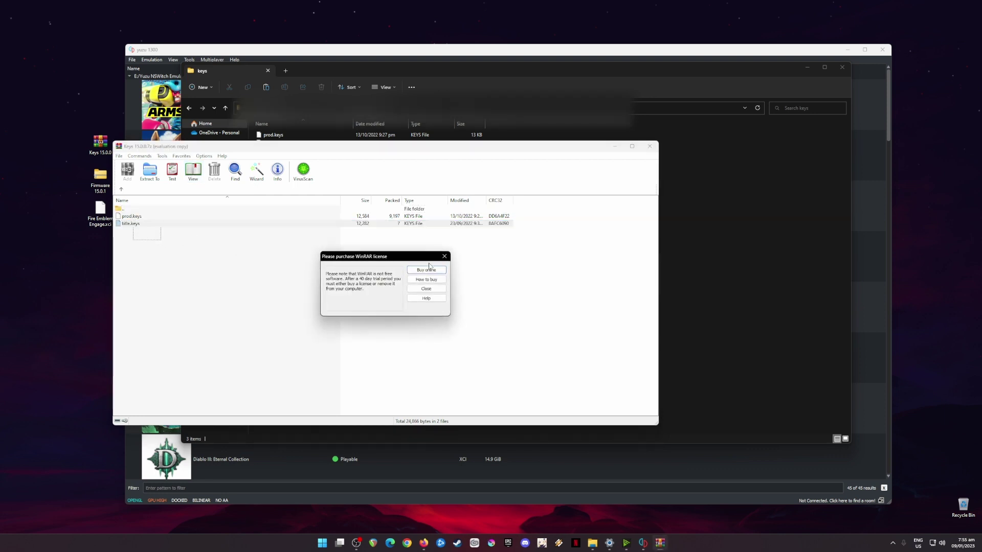
{"action": "key", "text": "Escape"}
{"action": "left_click", "coordinate": [137, 216], "text": "shift"}
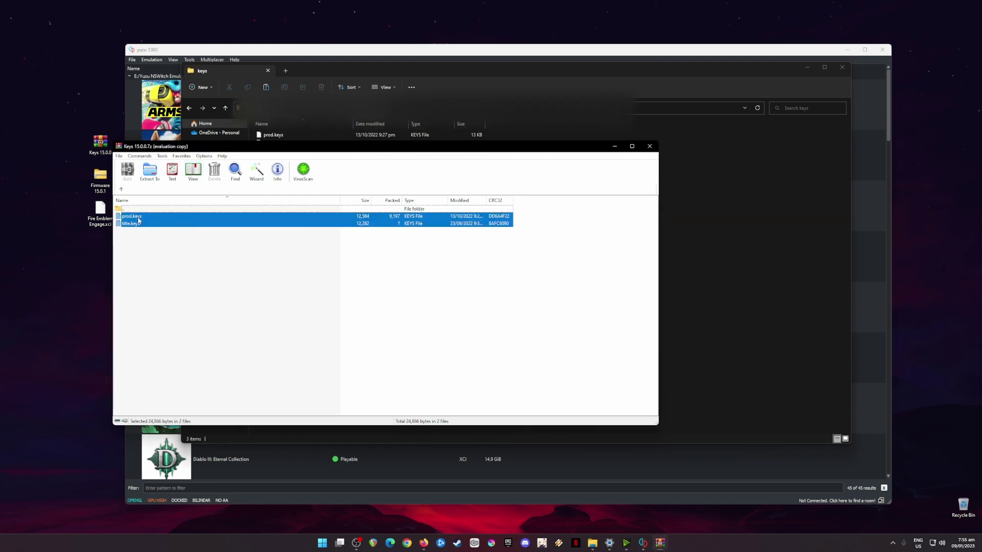
{"action": "left_click_drag", "start_coordinate": [140, 221], "coordinate": [711, 195]}
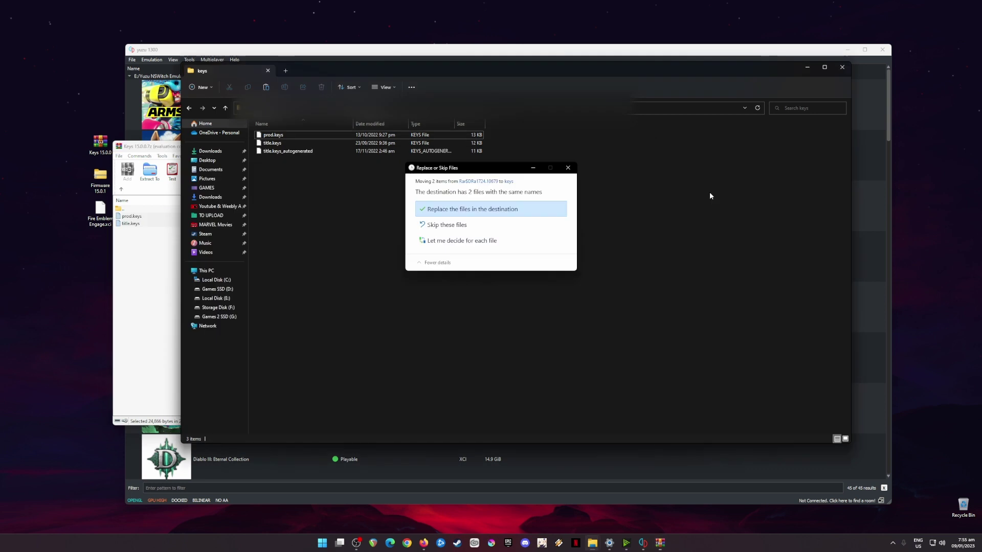
{"action": "left_click", "coordinate": [501, 212]}
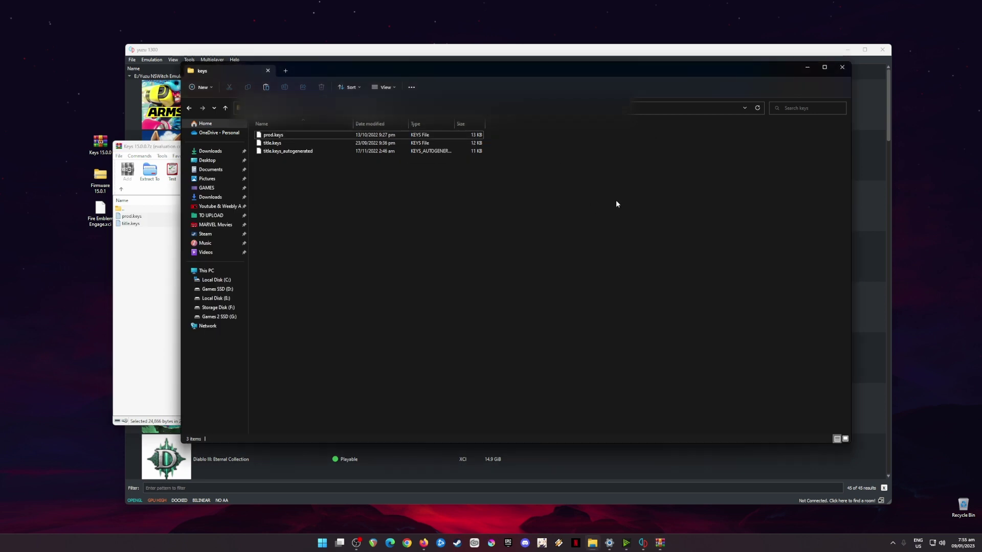
{"action": "left_click", "coordinate": [842, 66]}
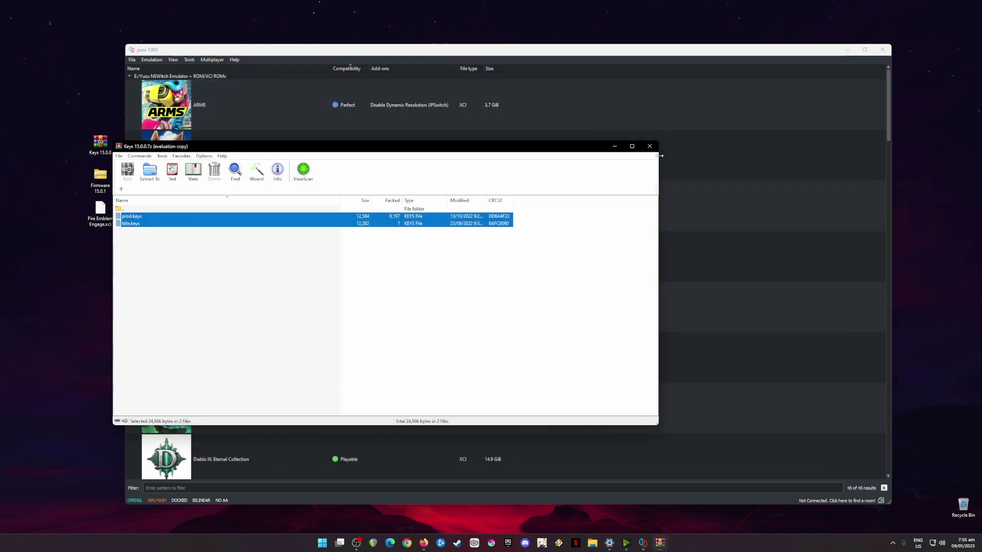
{"action": "left_click", "coordinate": [652, 149]}
Open the yuzu data folder again and go to nand > system > Contents > registered.
{"action": "left_click", "coordinate": [129, 61]}
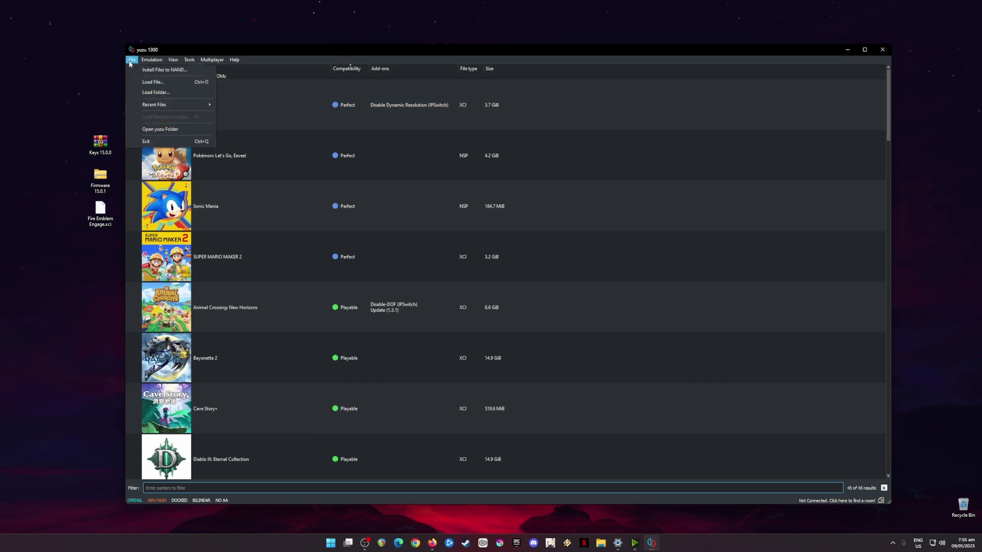
{"action": "left_click", "coordinate": [153, 130]}
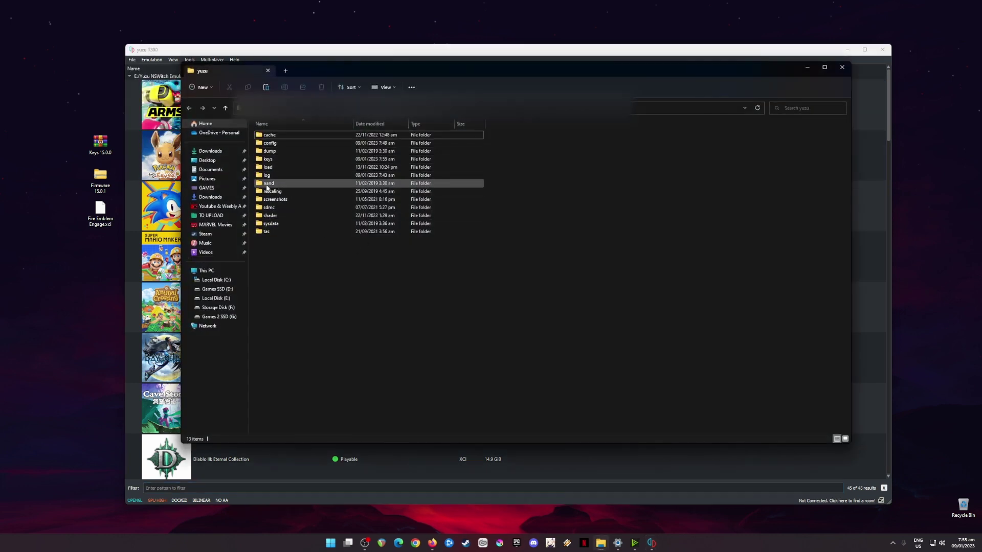
{"action": "left_click", "coordinate": [304, 184]}
{"action": "double_click", "coordinate": [303, 187]}
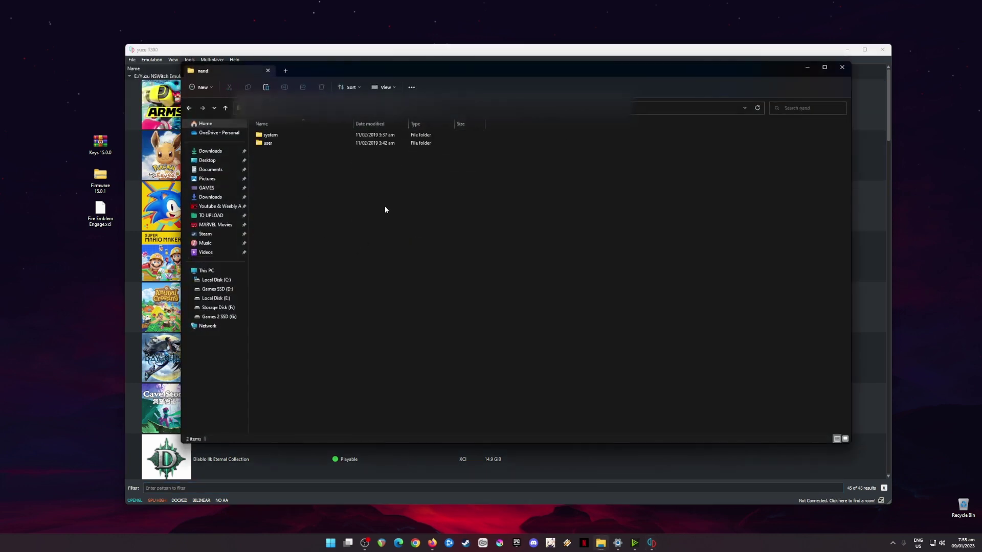
{"action": "double_click", "coordinate": [273, 137]}
{"action": "double_click", "coordinate": [273, 136]}
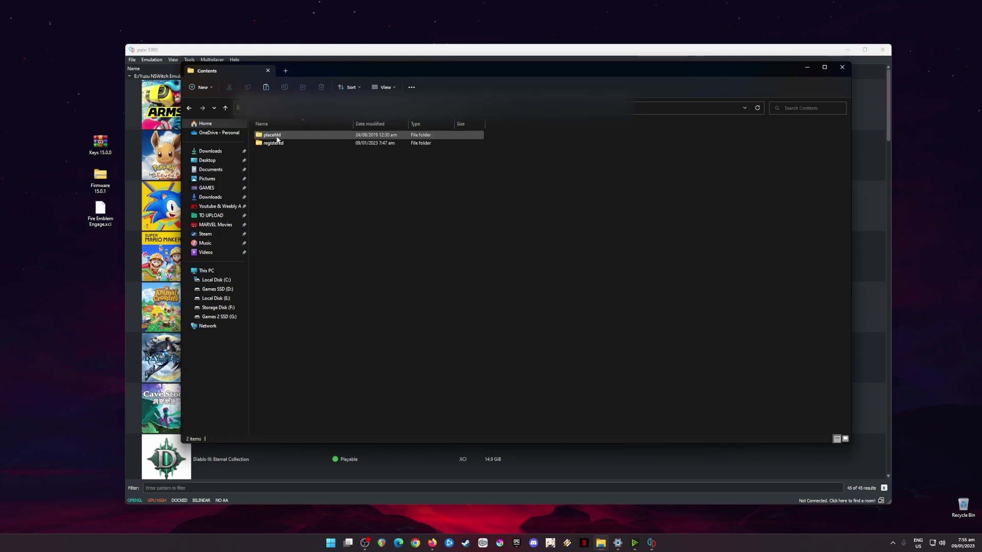
{"action": "double_click", "coordinate": [286, 145]}
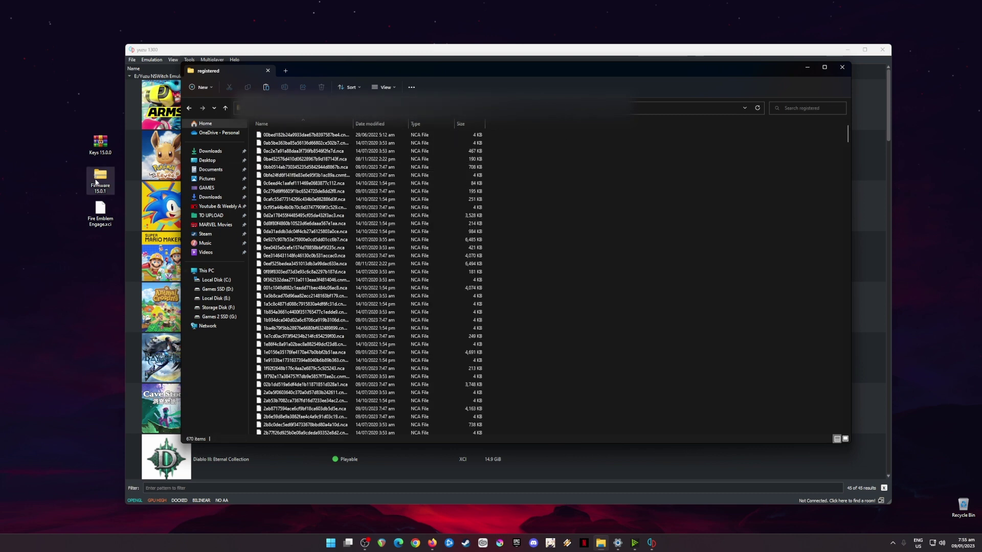
Copy all files from the Firmware 15.0.1 folder into registered, replacing the existing ones, and close the folder windows.
{"action": "left_click", "coordinate": [97, 184]}
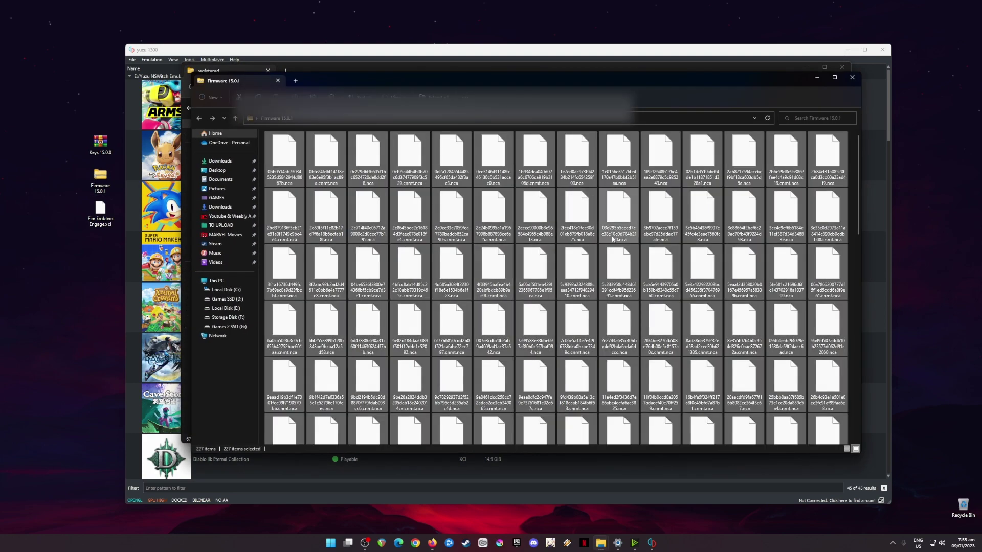
{"action": "left_click", "coordinate": [851, 77]}
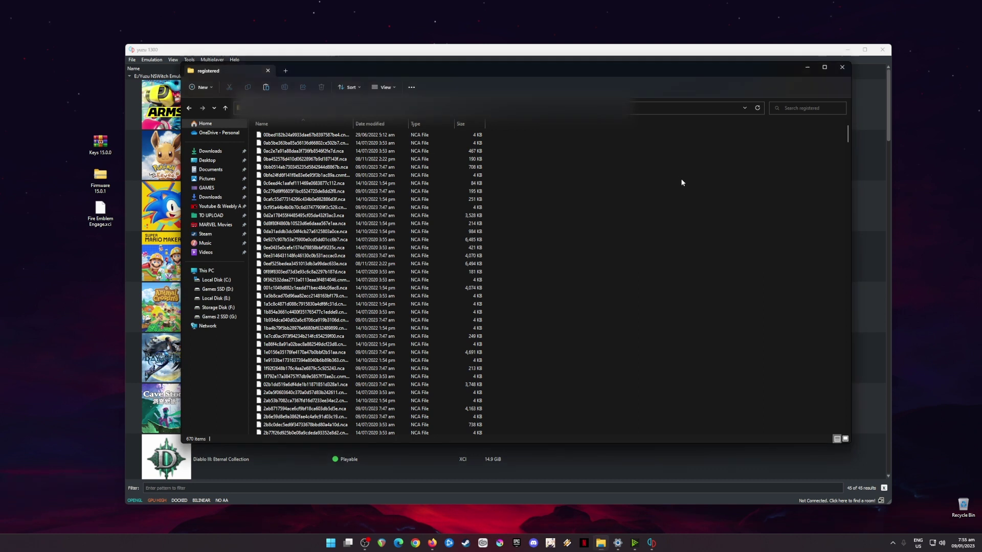
{"action": "right_click", "coordinate": [684, 181]}
{"action": "left_click", "coordinate": [676, 184]}
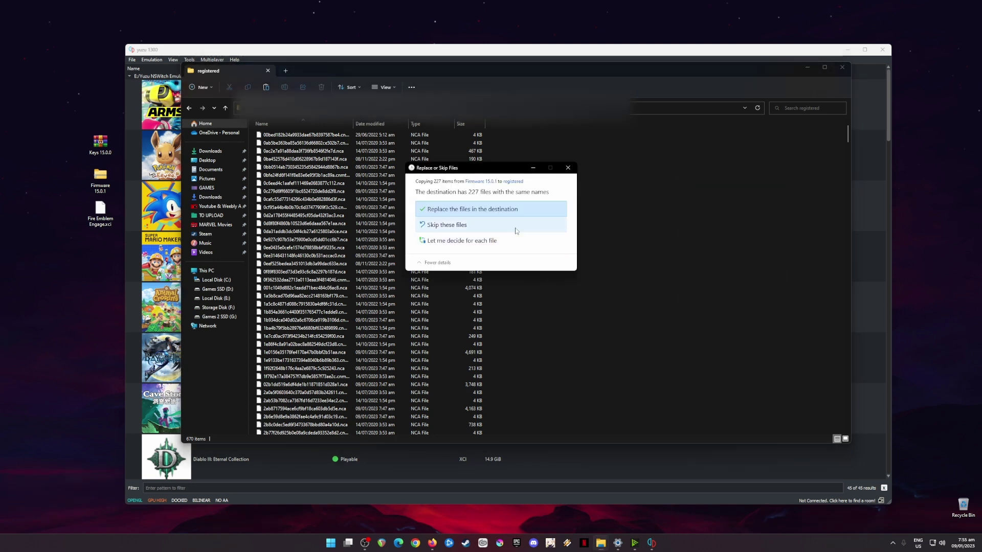
{"action": "left_click", "coordinate": [562, 208]}
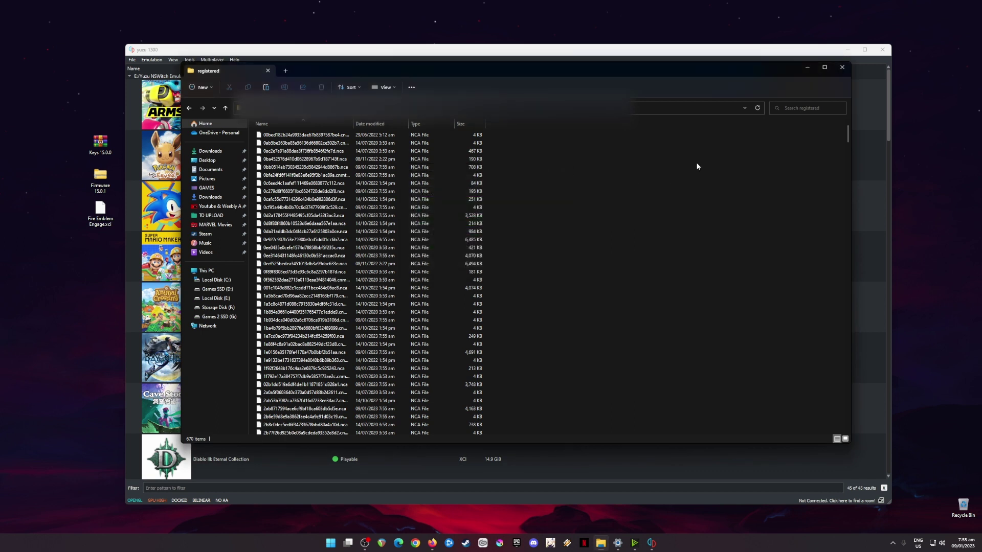
{"action": "left_click", "coordinate": [843, 71]}
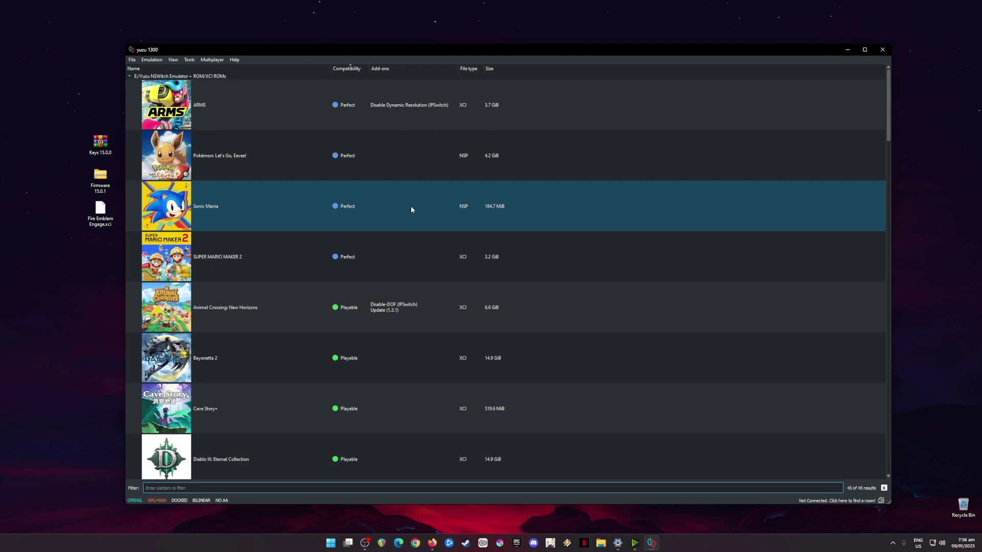
Open yuzu's configuration and go through the General, System, CPU and Graphics settings.
{"action": "left_click", "coordinate": [313, 165]}
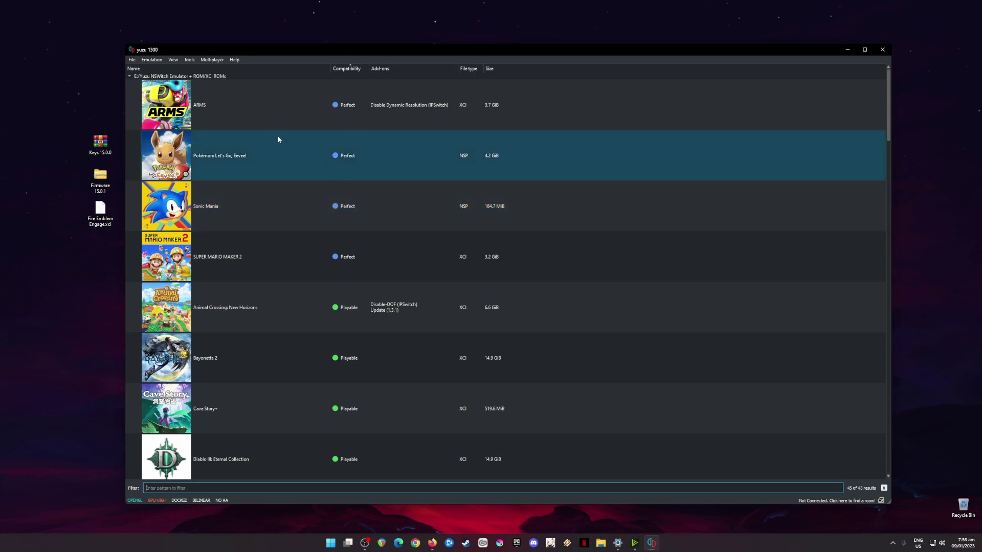
{"action": "left_click", "coordinate": [147, 61]}
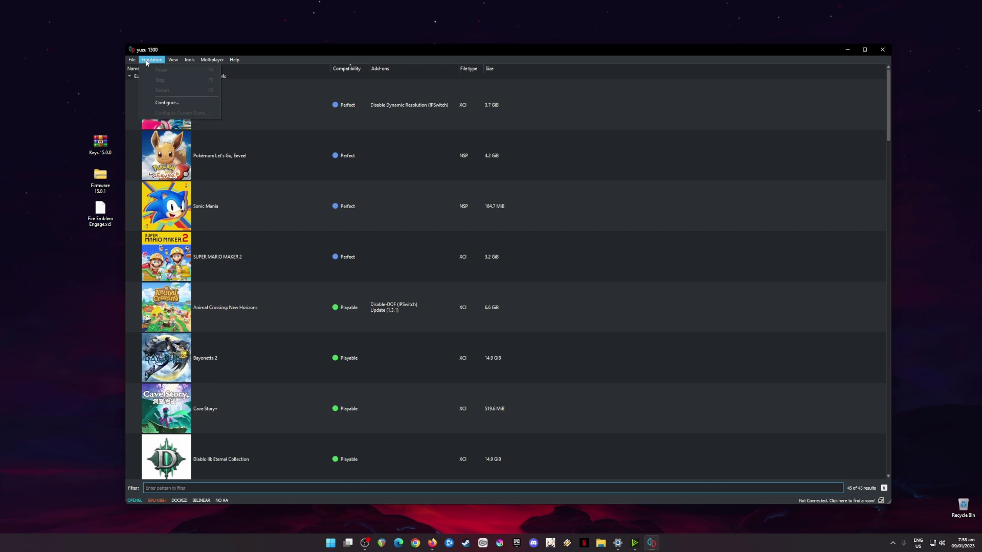
{"action": "left_click", "coordinate": [173, 104]}
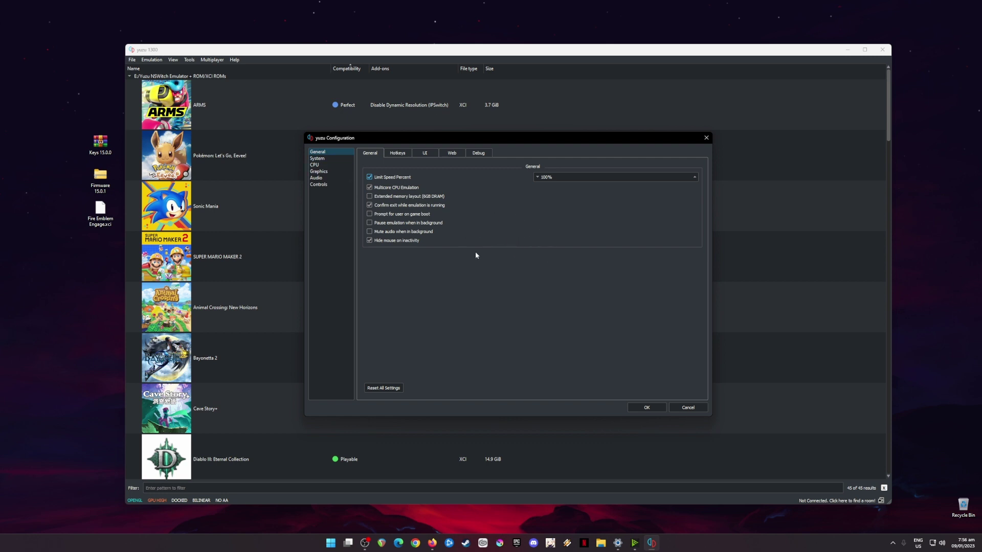
{"action": "left_click", "coordinate": [330, 159]}
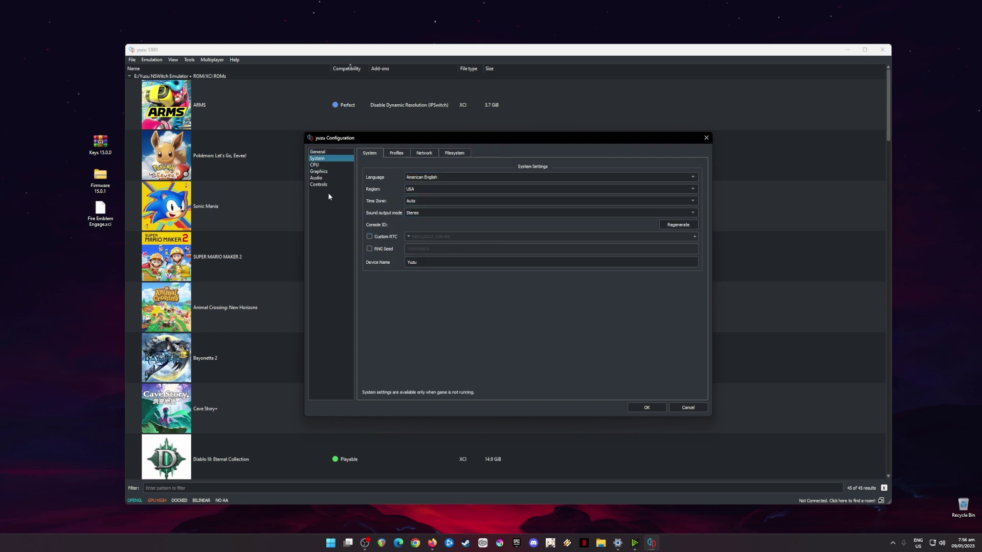
{"action": "left_click", "coordinate": [323, 166]}
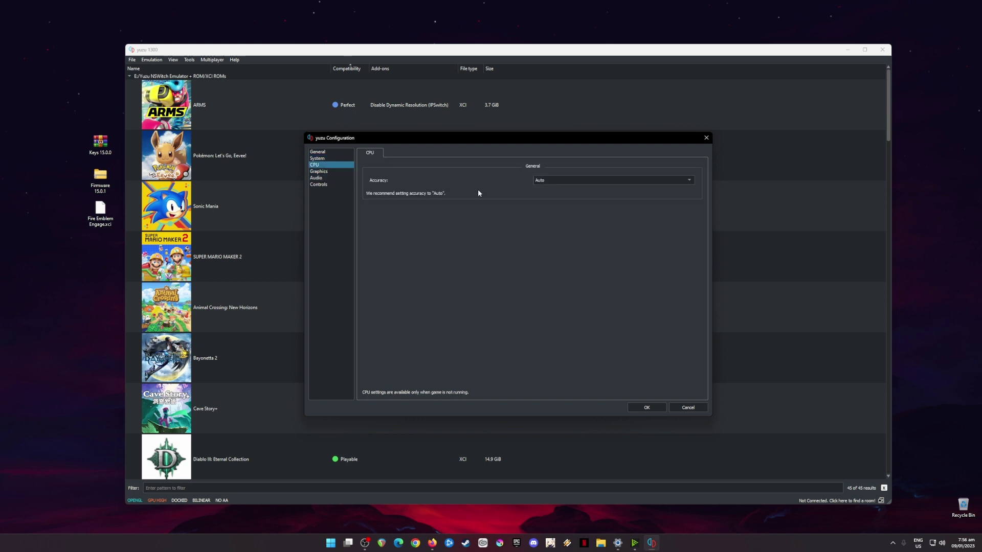
{"action": "left_click", "coordinate": [319, 172]}
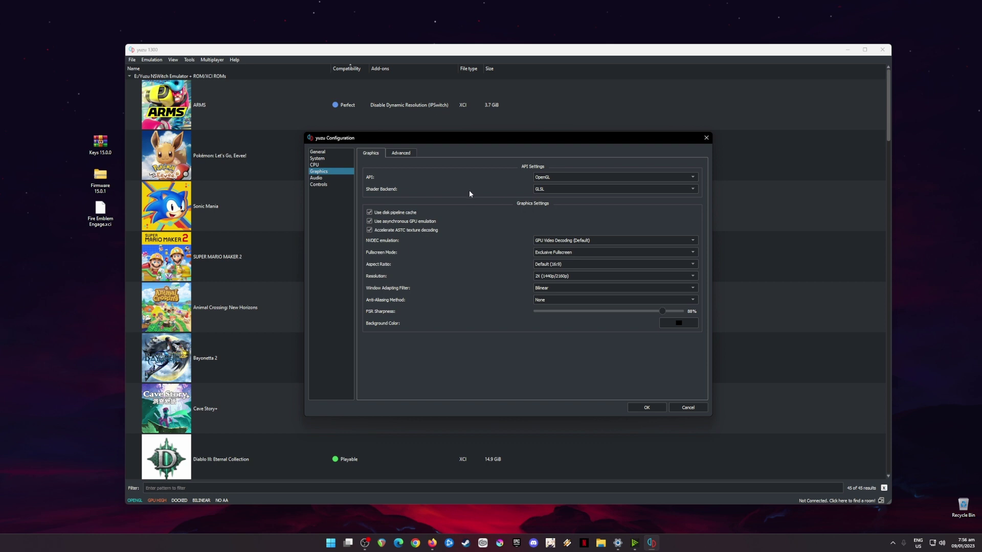
Try Vulkan as the graphics API and return the setting to OpenGL.
{"action": "left_click", "coordinate": [545, 177]}
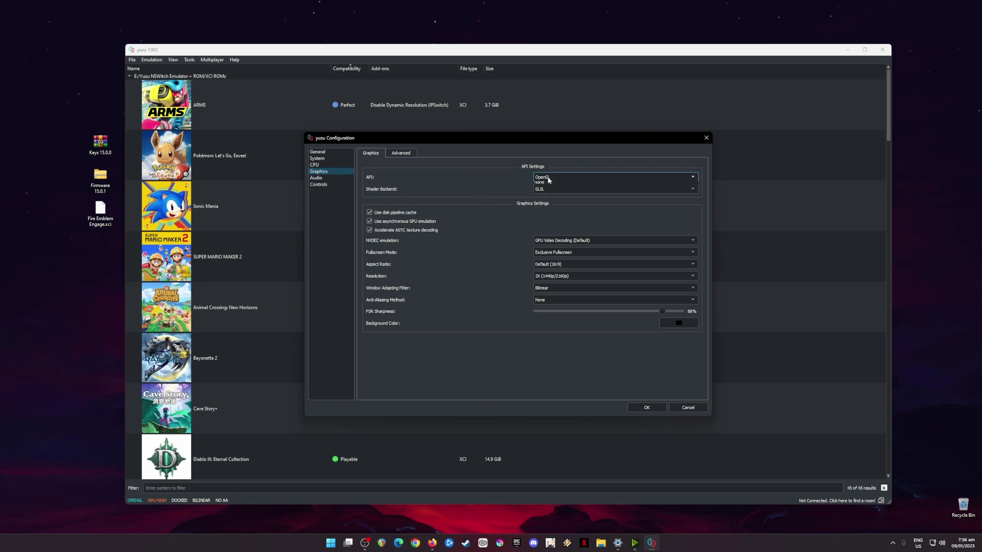
{"action": "left_click", "coordinate": [542, 189]}
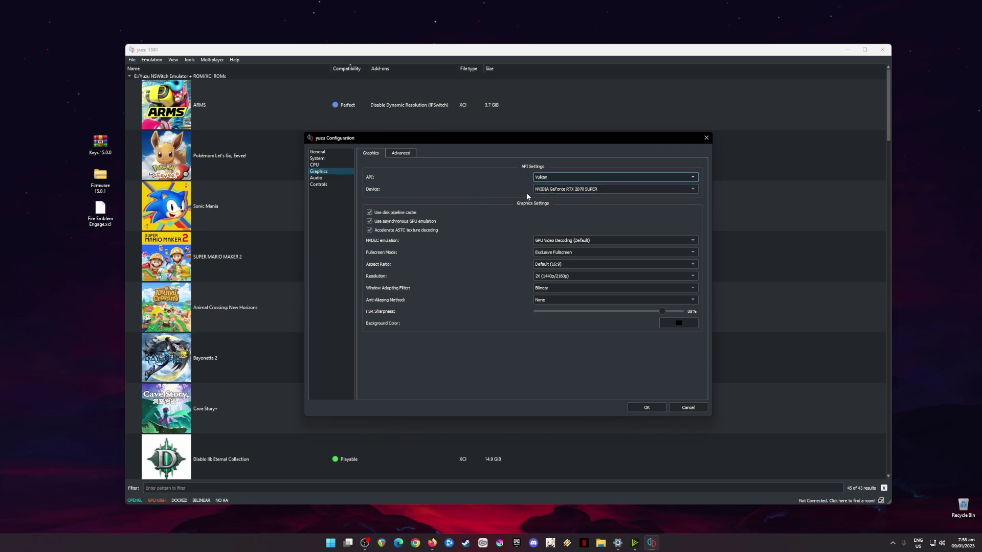
{"action": "left_click", "coordinate": [541, 177]}
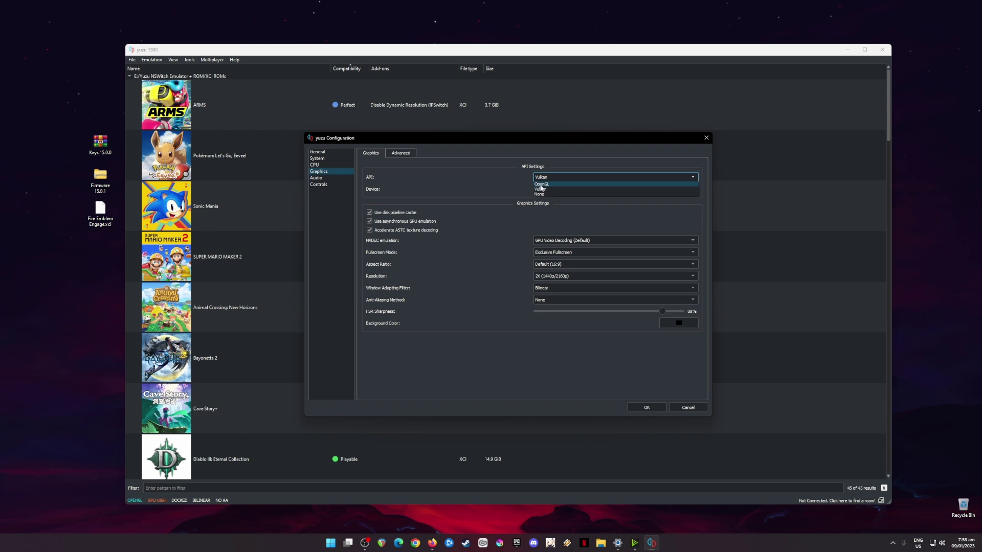
{"action": "left_click", "coordinate": [541, 183]}
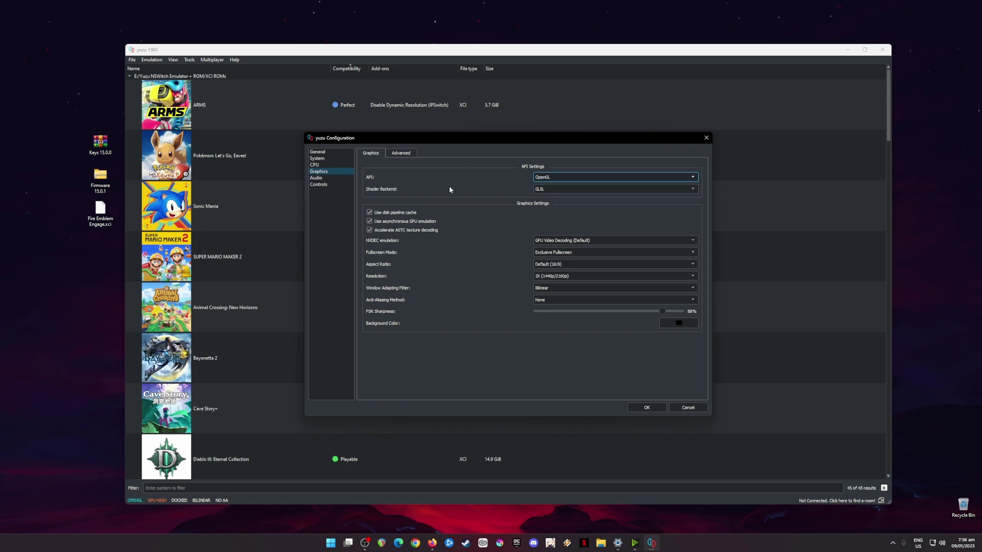
Review the Audio settings and the Player 1 controller mapping, and accept the configuration.
{"action": "left_click", "coordinate": [333, 179]}
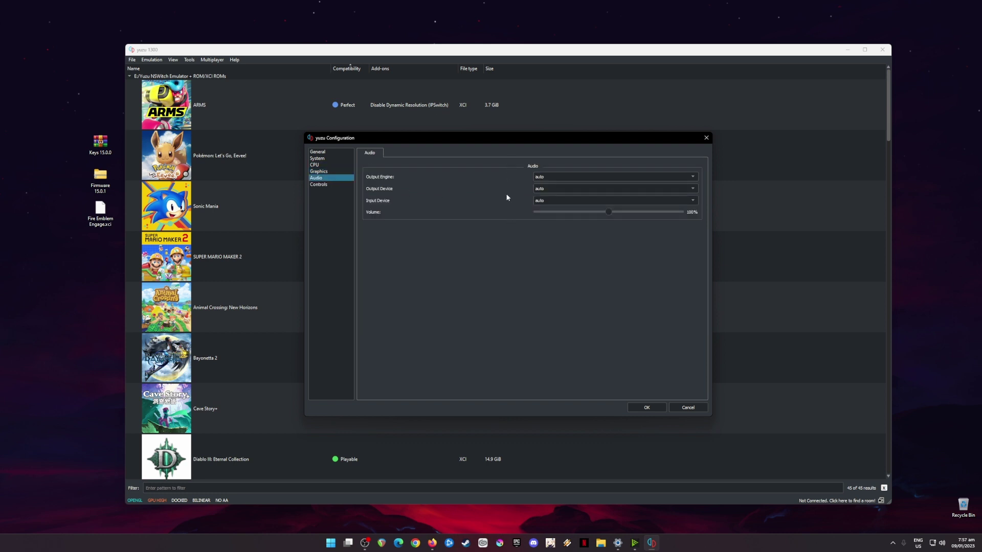
{"action": "left_click", "coordinate": [318, 185]}
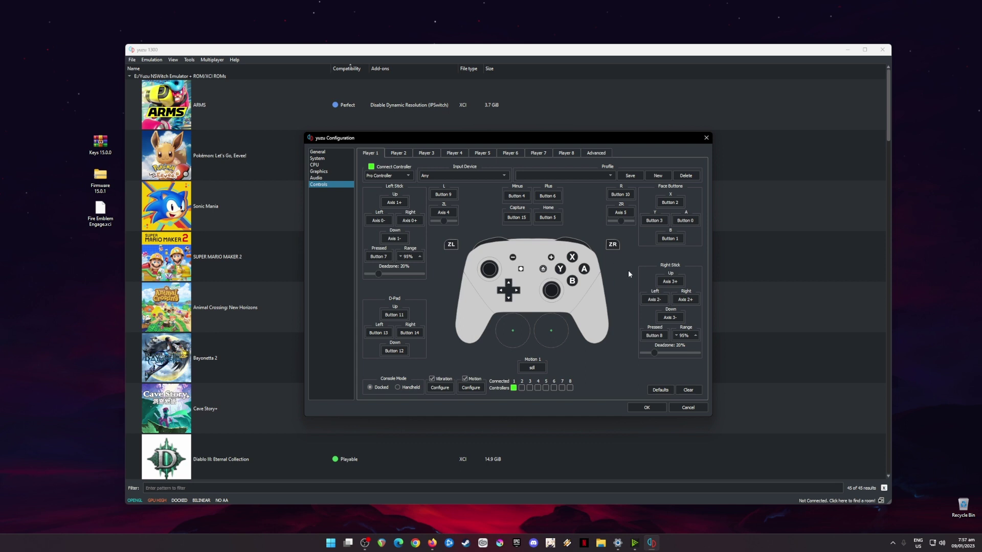
{"action": "left_click", "coordinate": [656, 411]}
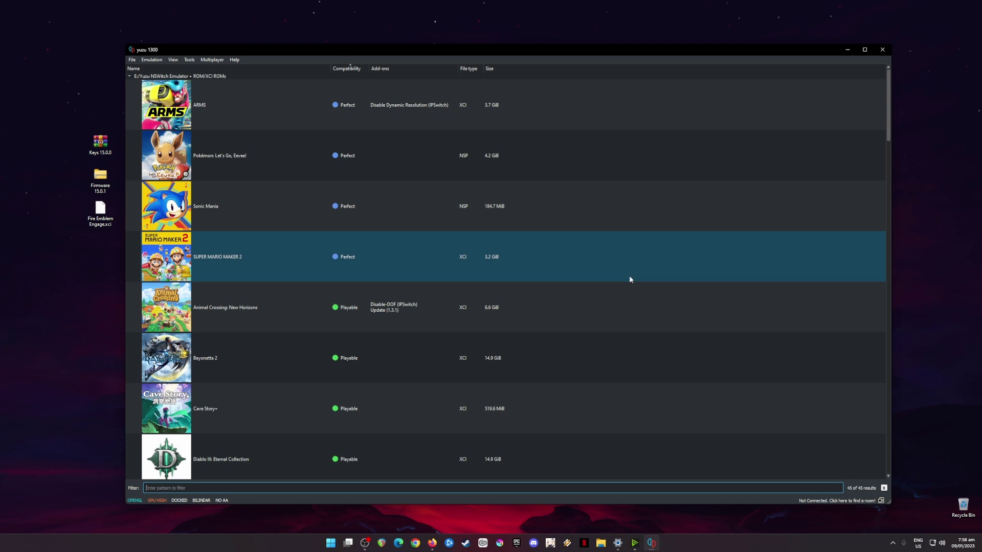
Minimize yuzu to return to the desktop with the Fire Emblem Engage.xci file.
{"action": "left_click", "coordinate": [622, 284]}
{"action": "left_click", "coordinate": [622, 279]}
{"action": "left_click", "coordinate": [617, 289]}
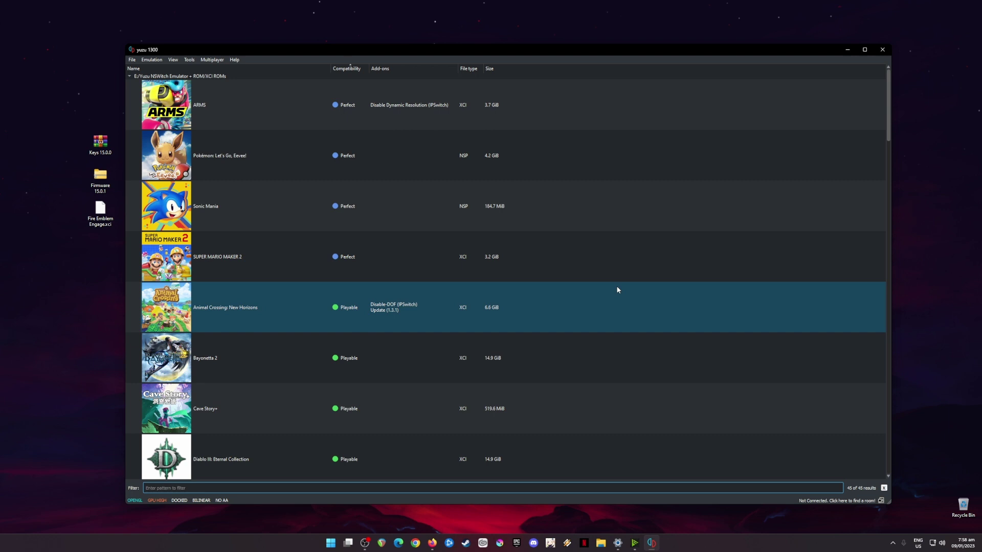
{"action": "left_click", "coordinate": [848, 50]}
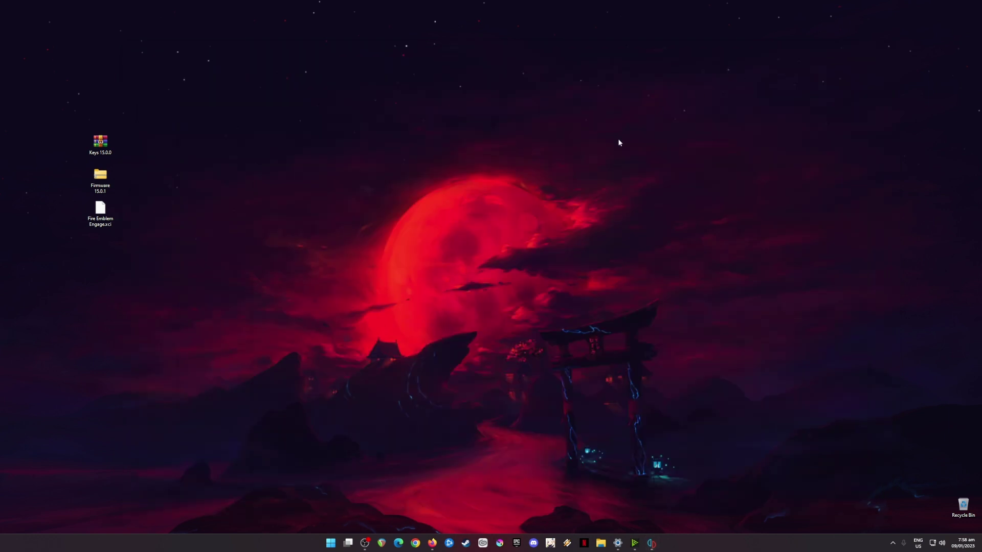